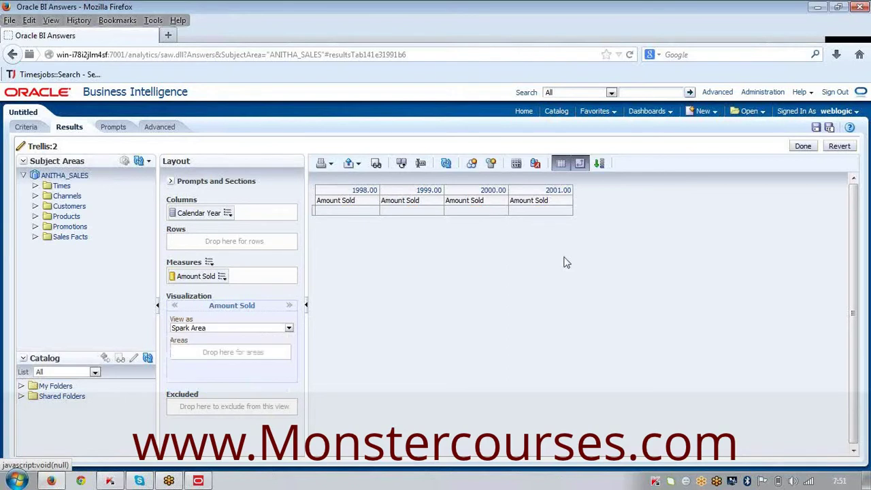
Step: Display the trellis's Amount Sold measure as Spark Bar and finish editing the view
left_click(290, 330)
left_click(198, 371)
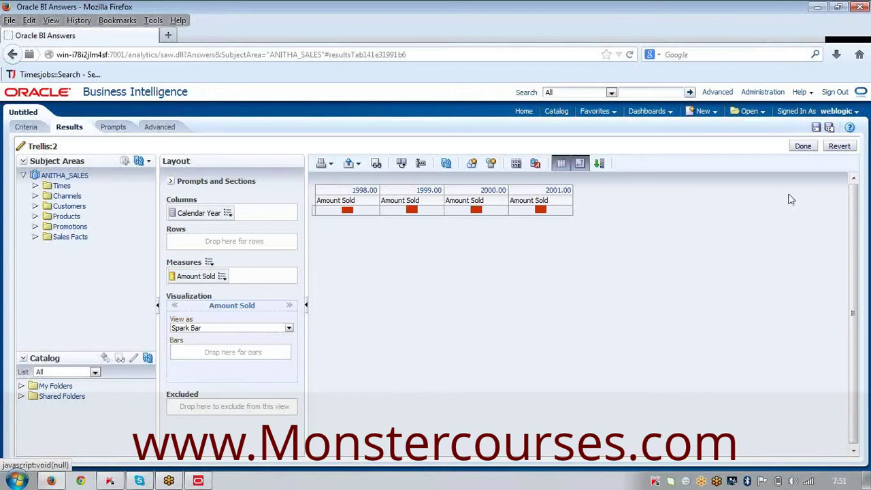
left_click(804, 147)
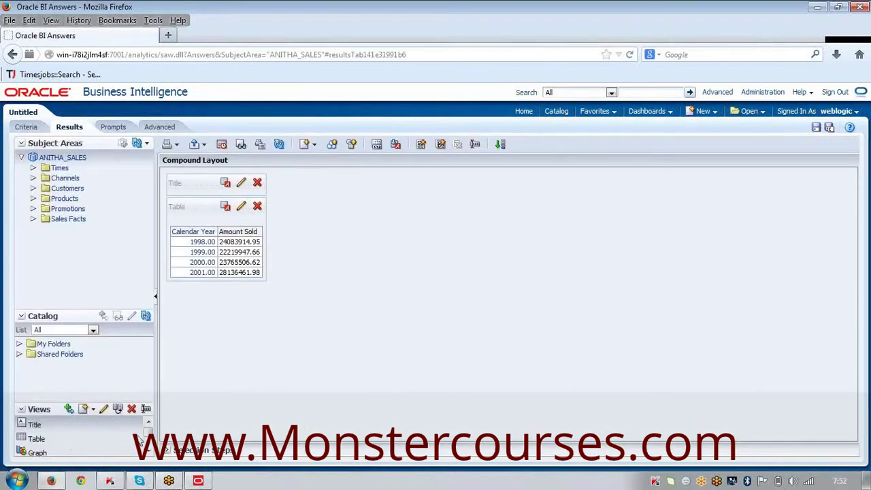
Step: Add the Trellis:2 view to the compound layout, then remove it from the layout
left_click_drag(148, 425, 154, 462)
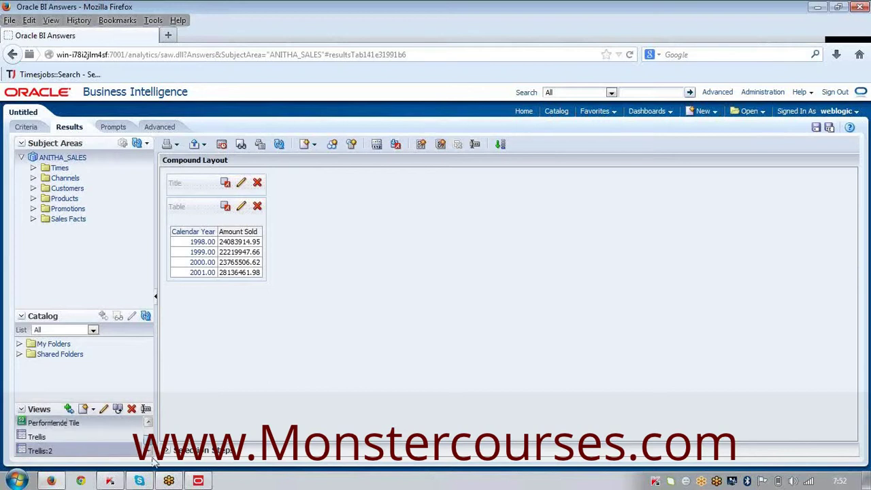
left_click(69, 408)
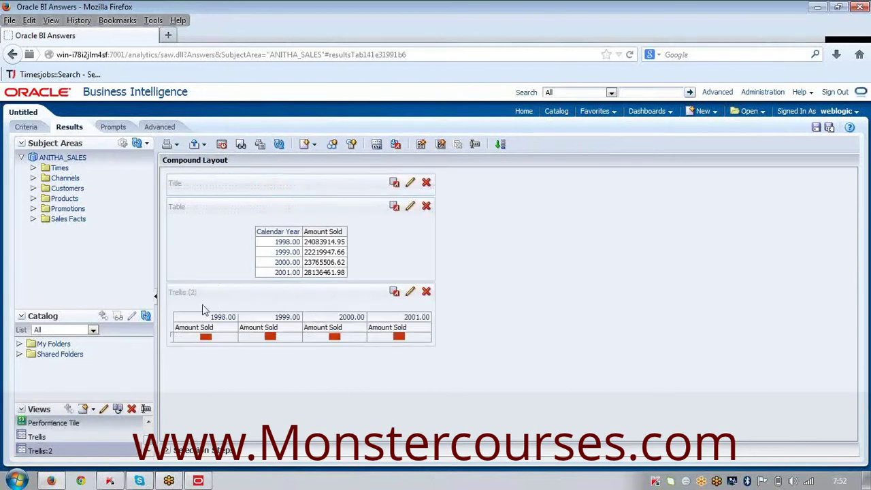
left_click(426, 292)
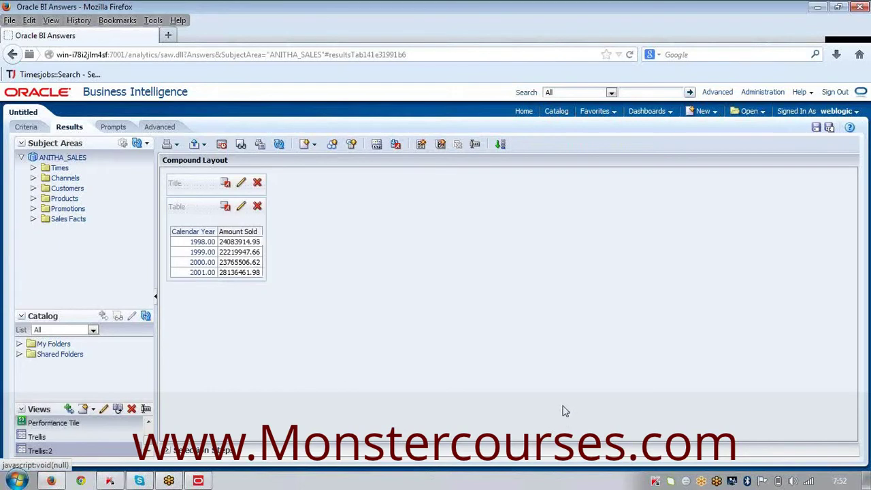
Step: Create a Radar graph view of Amount Sold by Calendar Year
left_click(93, 413)
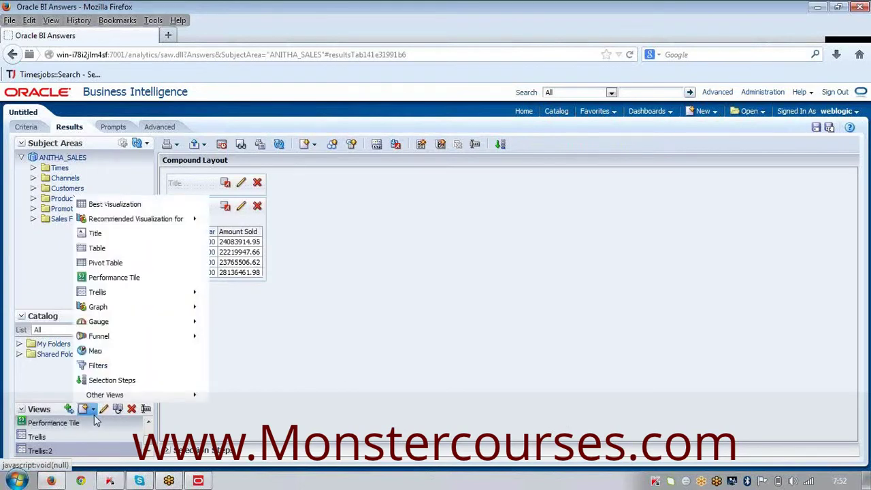
mouse_move(117, 309)
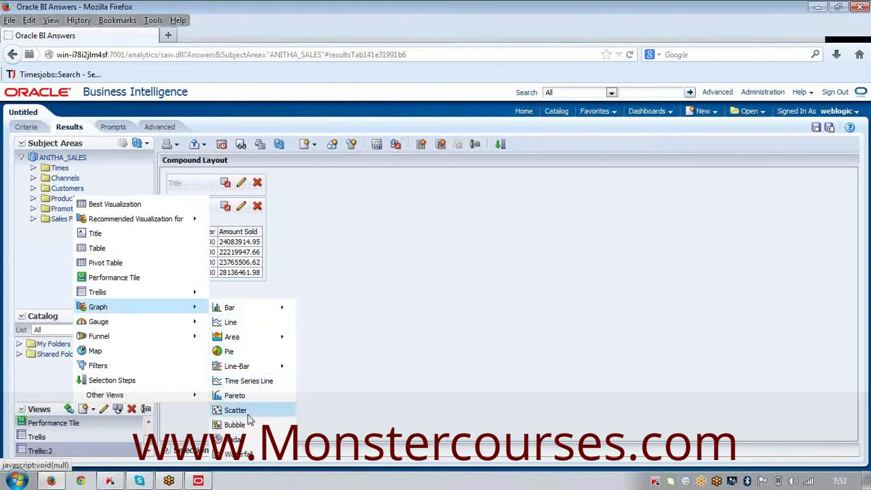
left_click(251, 441)
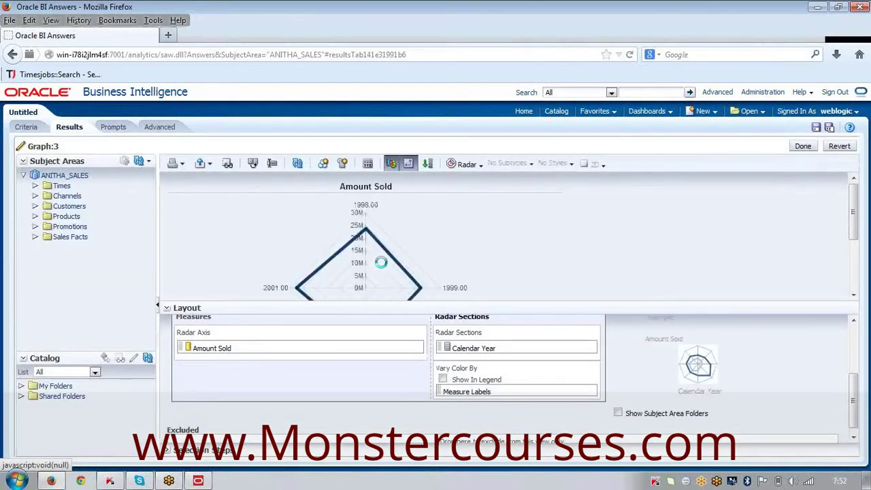
scroll(549, 275, "down", 3)
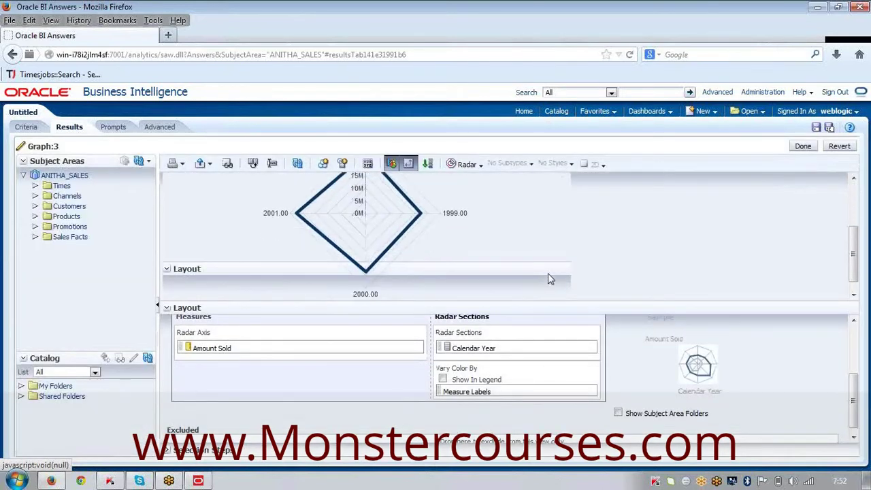
Step: Enable Show In Legend and Display as Slider for the radar graph, and finish editing the view
left_click(443, 379)
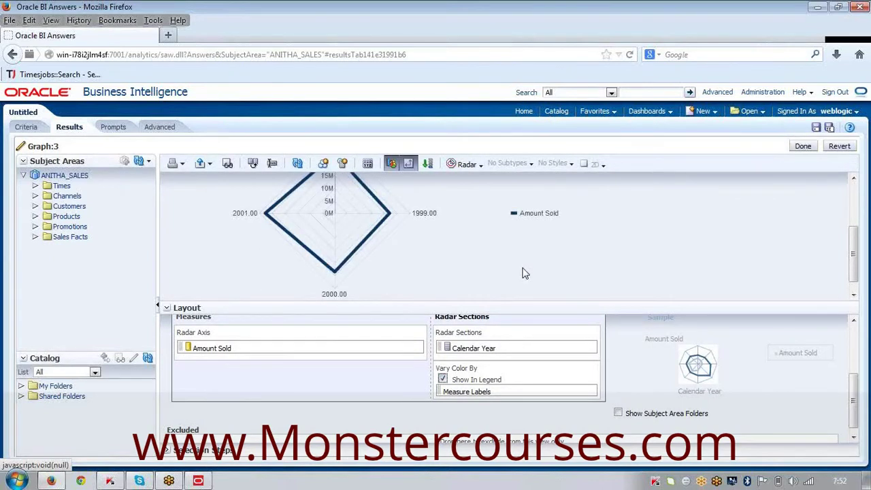
scroll(544, 408, "up", 3)
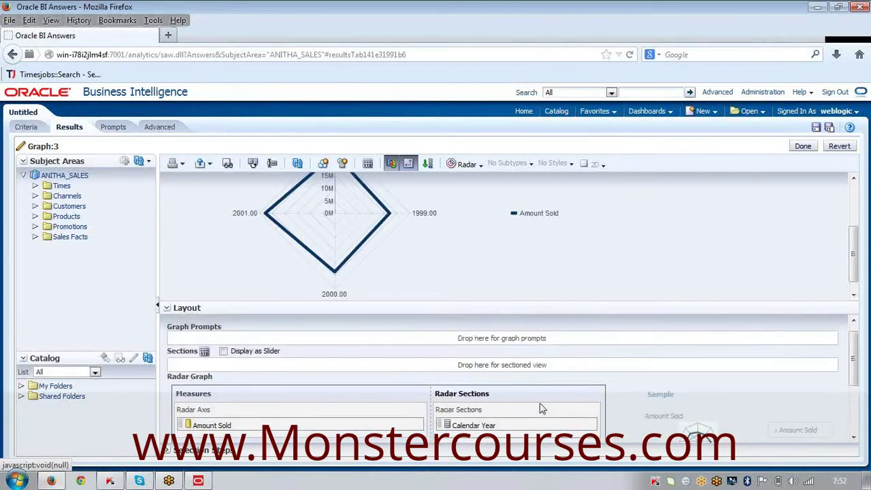
scroll(254, 361, "up", 1)
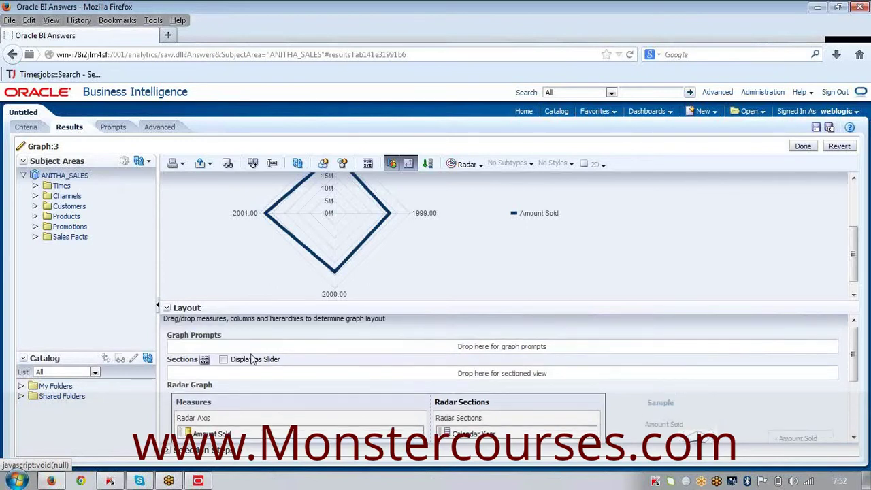
left_click(252, 358)
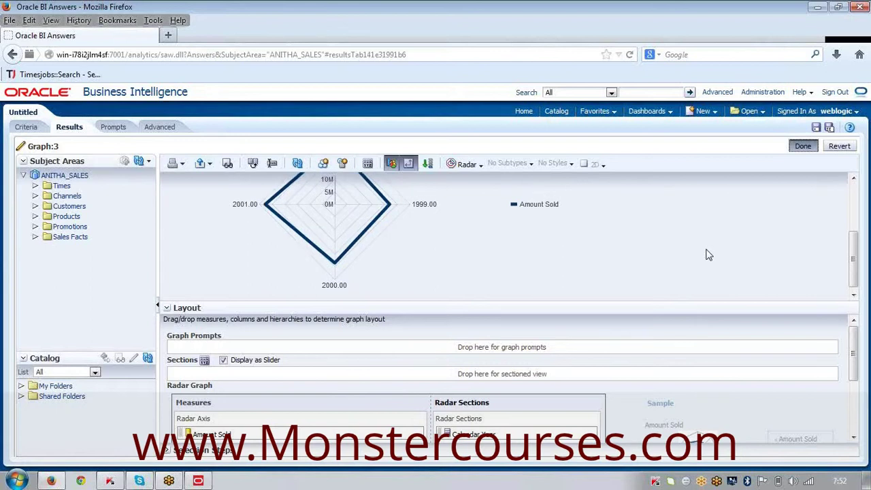
scroll(707, 256, "up", 2)
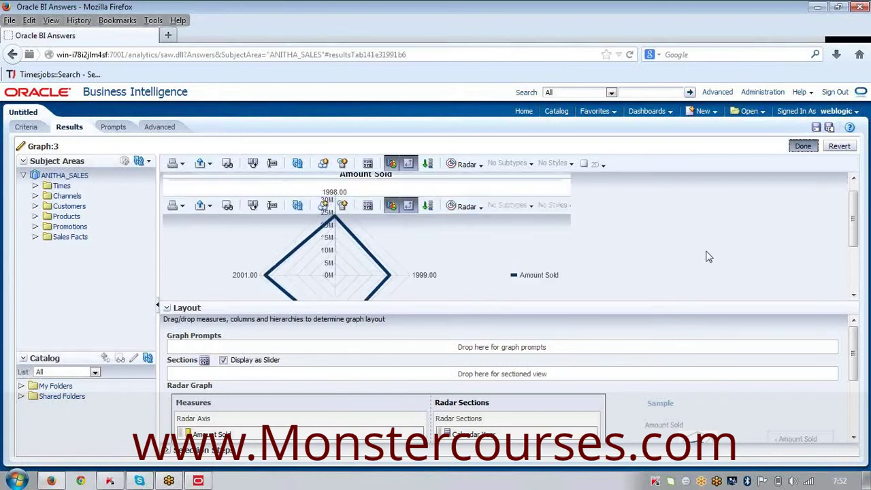
left_click(809, 191)
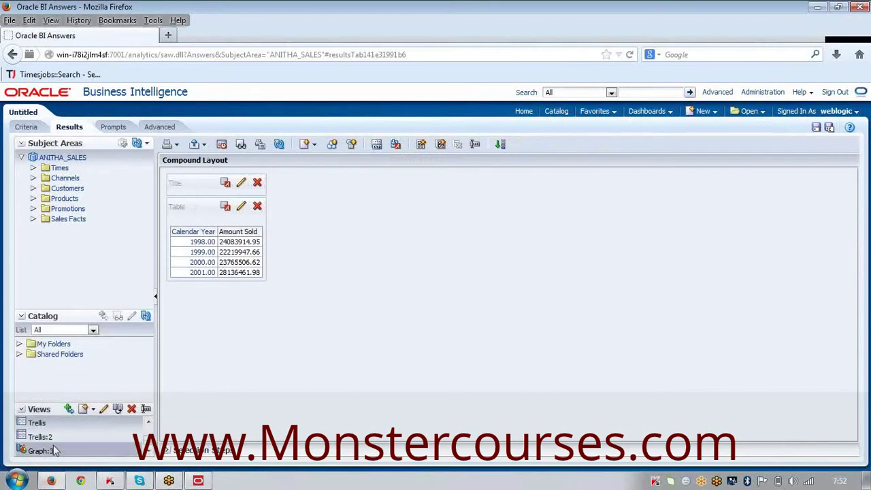
Step: Add the radar graph view to the compound layout, review it, and remove it from the layout
left_click(68, 409)
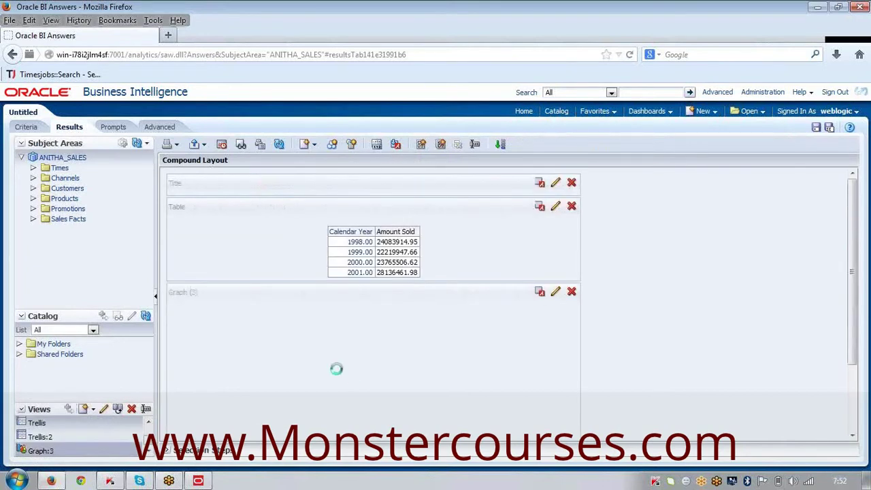
scroll(701, 324, "down", 1)
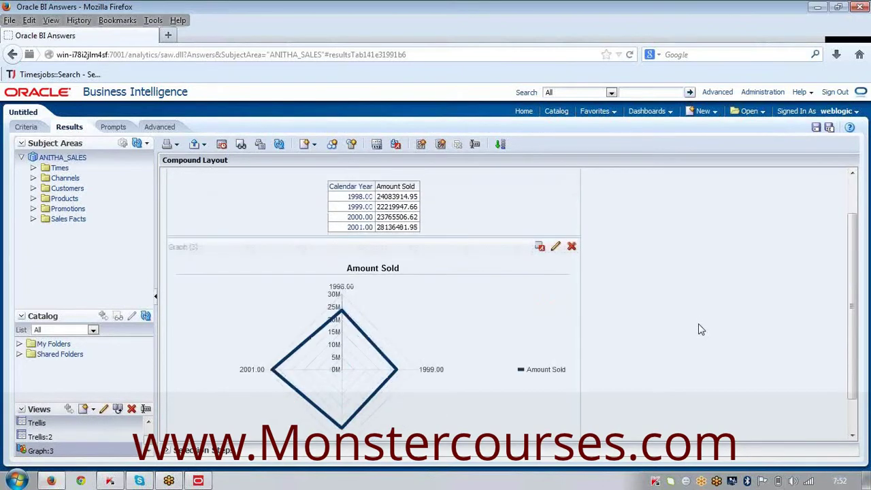
scroll(701, 330, "down", 1)
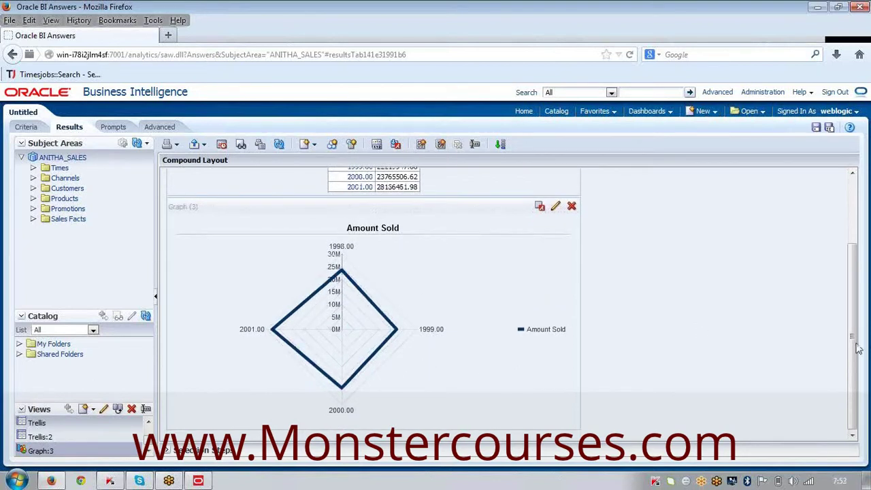
left_click(572, 206)
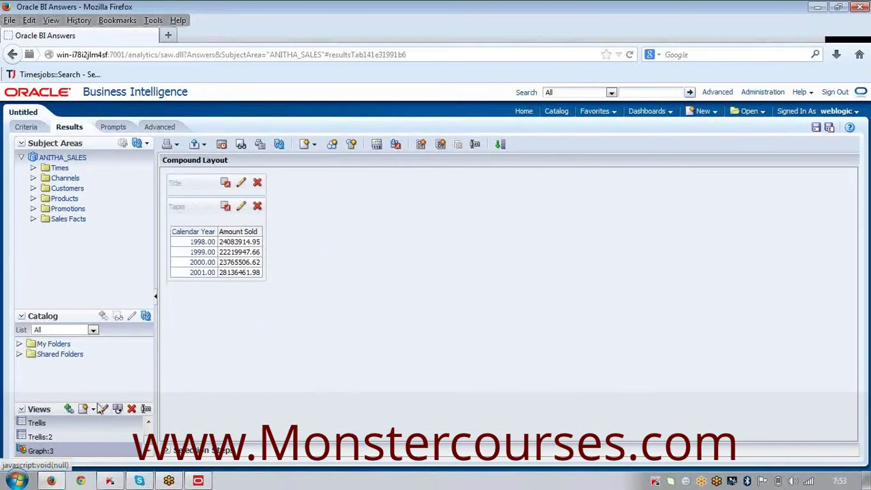
Step: Create a Dial gauge view of Amount Sold by Calendar Year
left_click(94, 410)
mouse_move(144, 327)
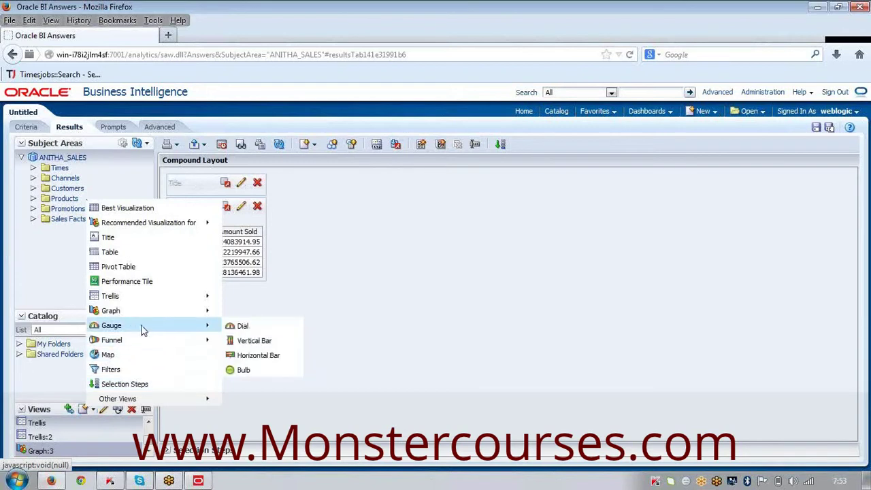
mouse_move(209, 318)
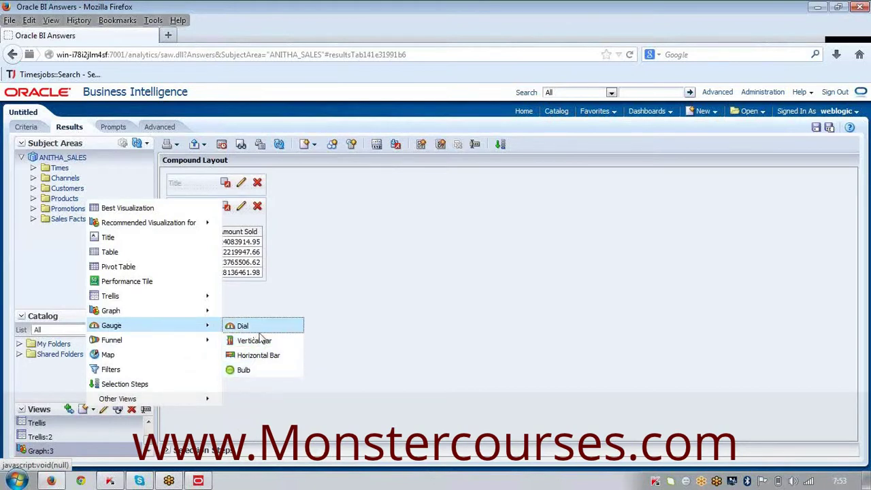
left_click(243, 326)
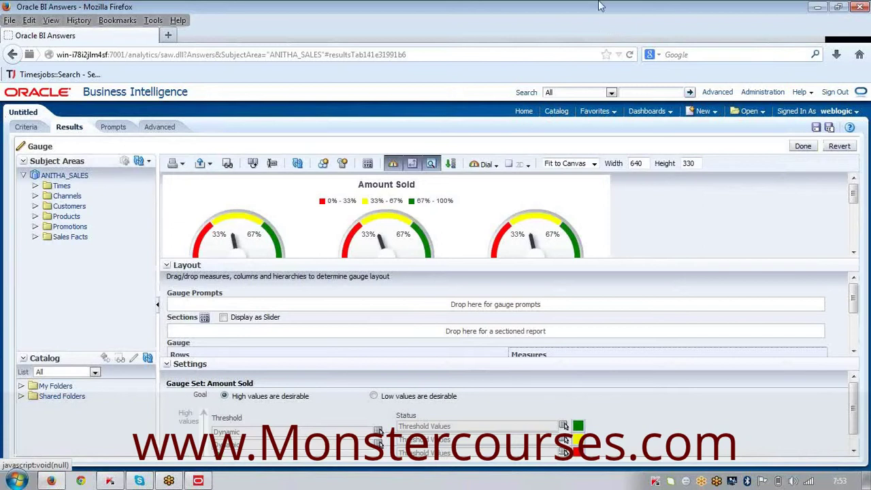
Step: Enable Display as Slider for the gauge's sections and review its layout rows and measures
scroll(708, 317, "down", 2)
scroll(658, 216, "down", 5)
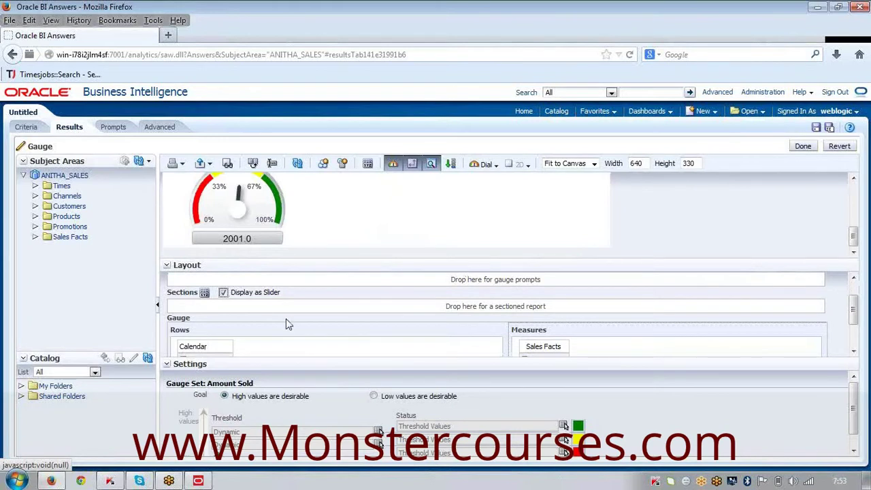
scroll(859, 328, "down", 1)
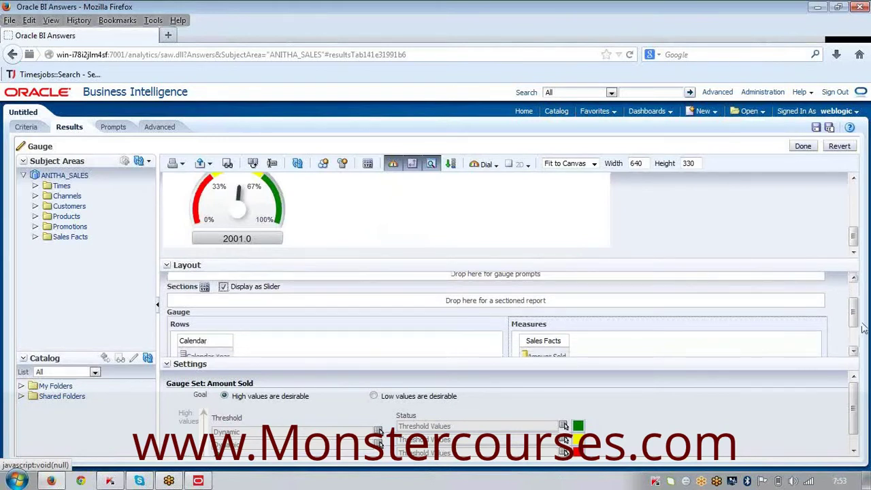
scroll(863, 328, "down", 3)
scroll(456, 279, "up", 3)
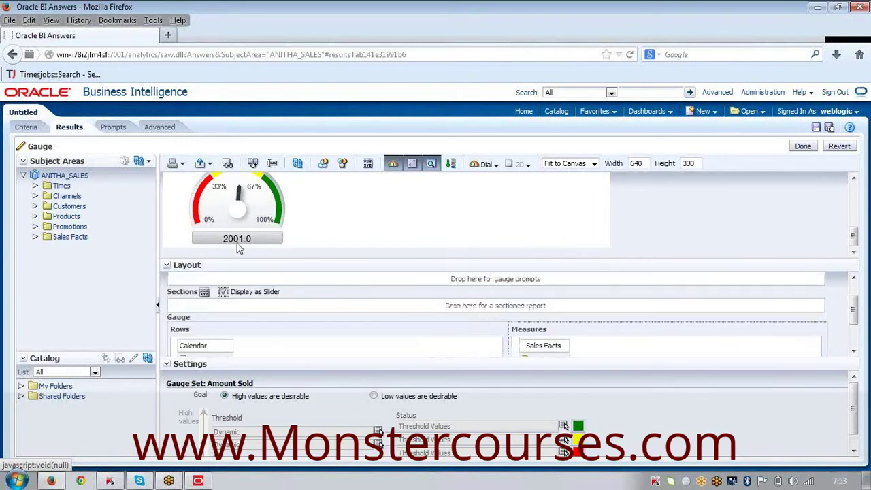
scroll(232, 263, "up", 2)
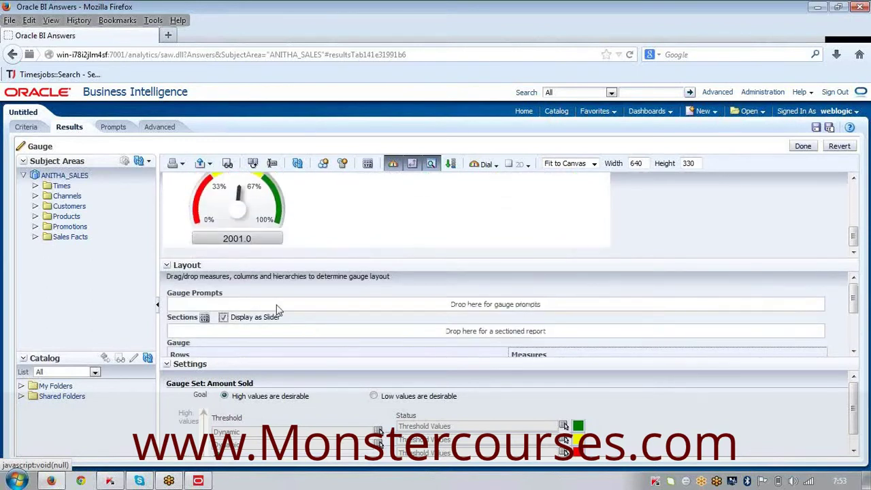
scroll(460, 341, "down", 5)
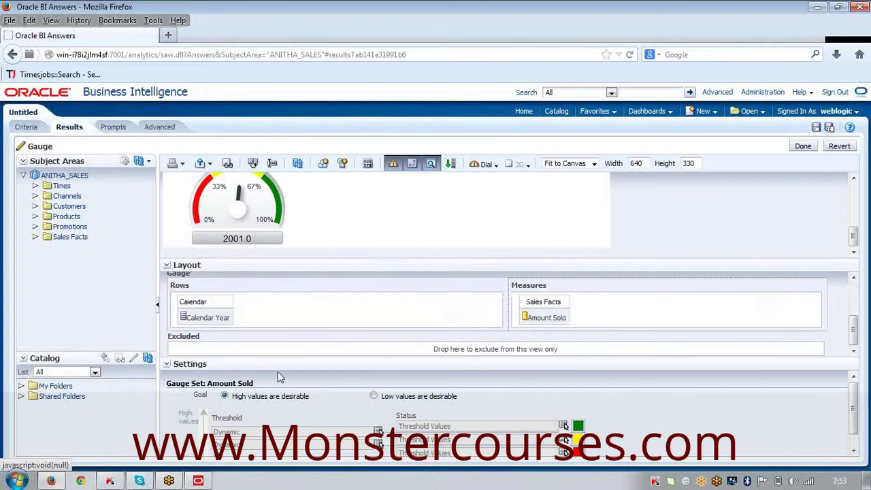
Step: Set the gauge goal to Low values are desirable, then return it to High values are desirable
left_click(374, 396)
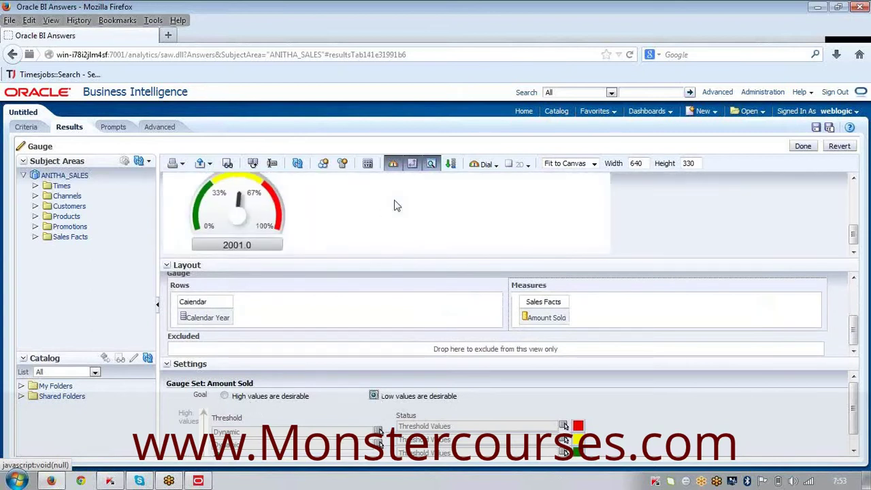
left_click(245, 399)
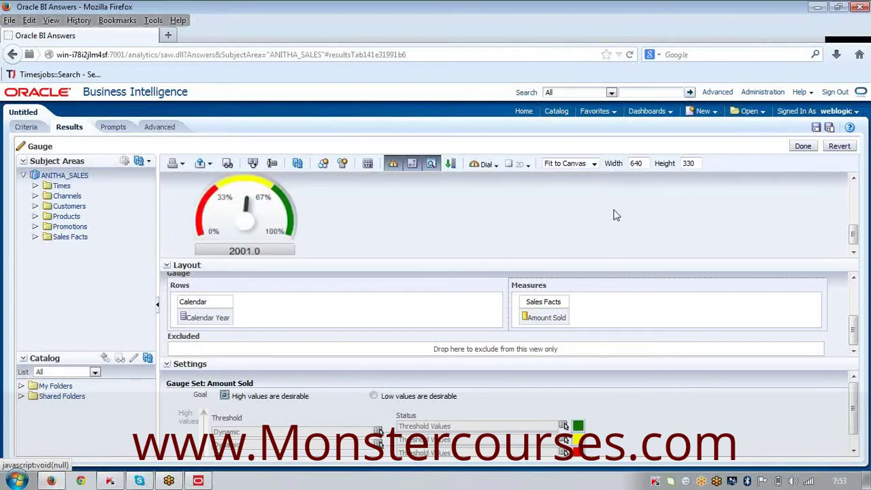
Step: Try the Small gauge size, then set the gauge size to Medium
left_click(594, 165)
left_click(568, 182)
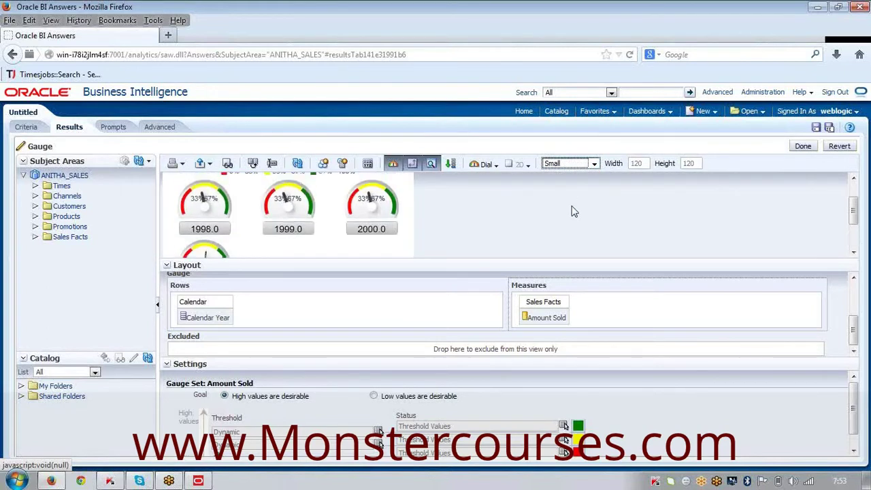
left_click(593, 164)
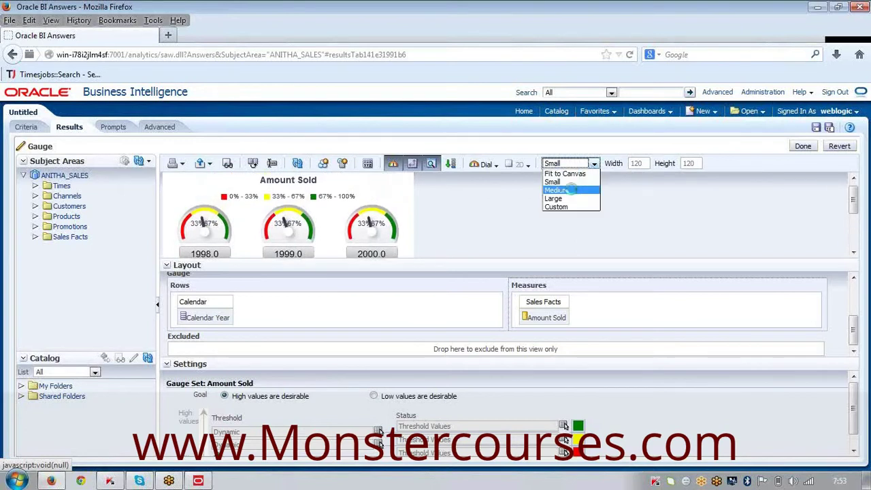
left_click(571, 189)
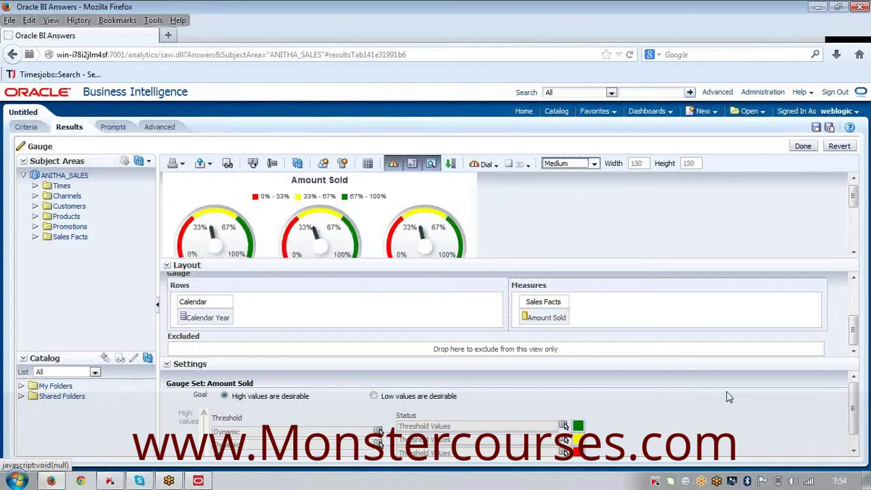
scroll(725, 396, "down", 1)
scroll(728, 396, "down", 3)
left_click(579, 414)
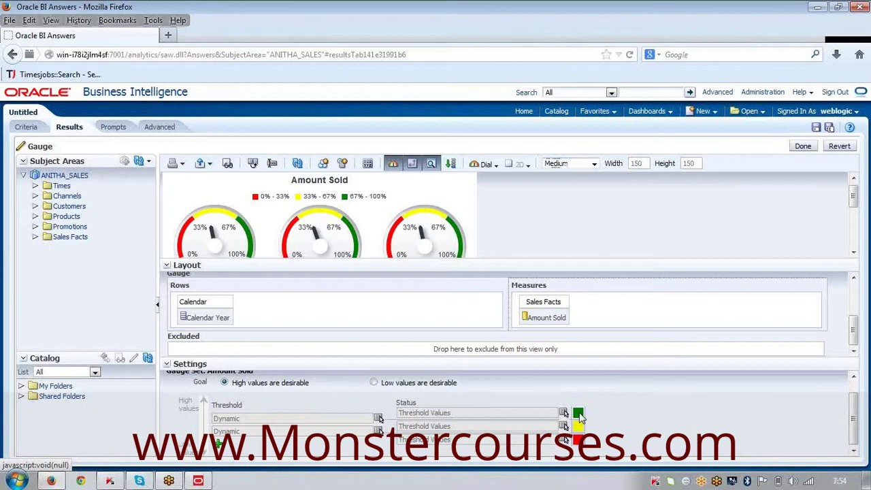
left_click(578, 414)
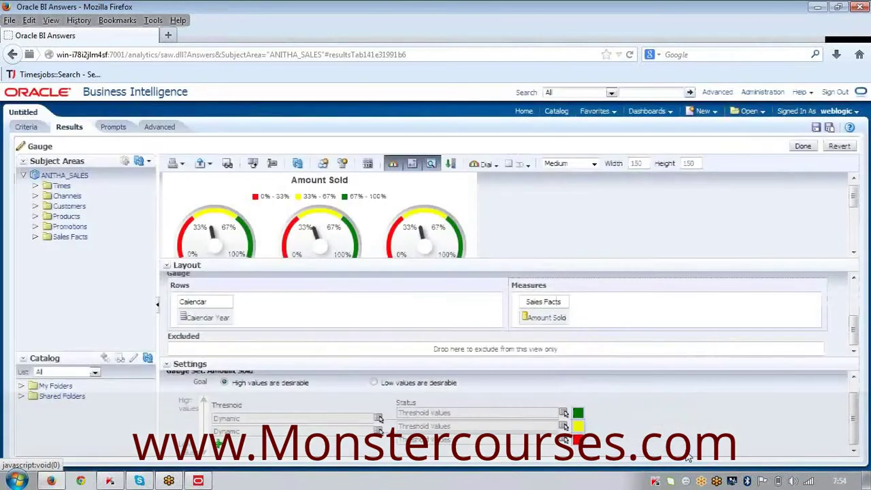
left_click(679, 452)
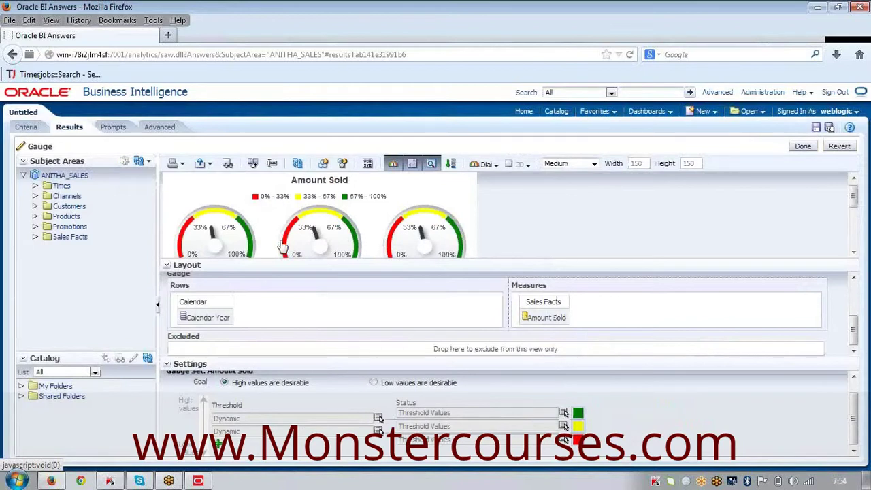
Step: Set the gauge goal to Low values are desirable and try the Horizontal Bar and Vertical Bar gauge types
left_click(374, 383)
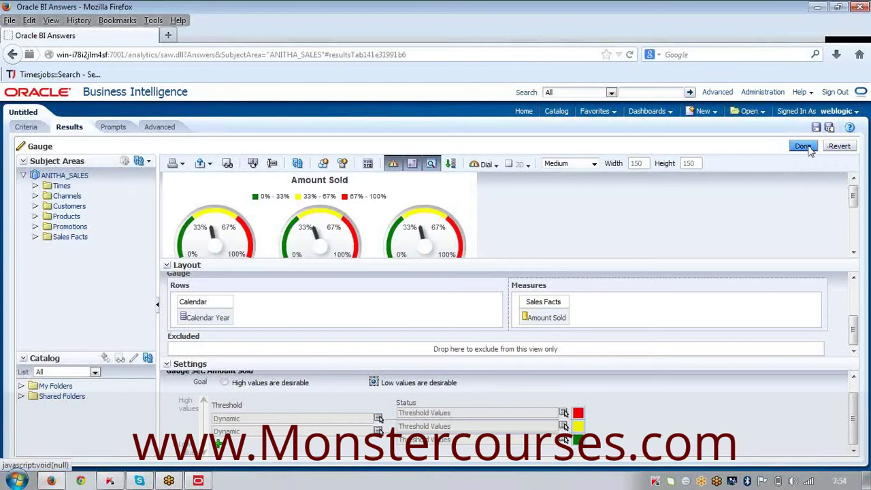
left_click(497, 166)
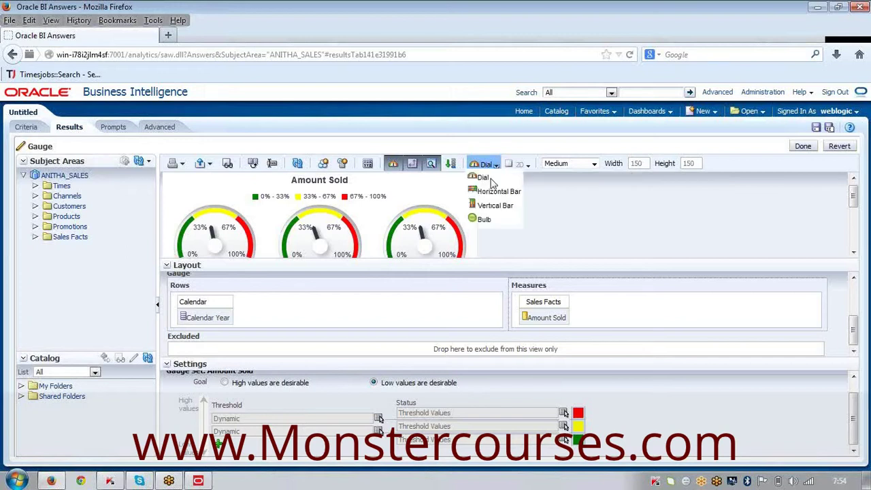
left_click(487, 192)
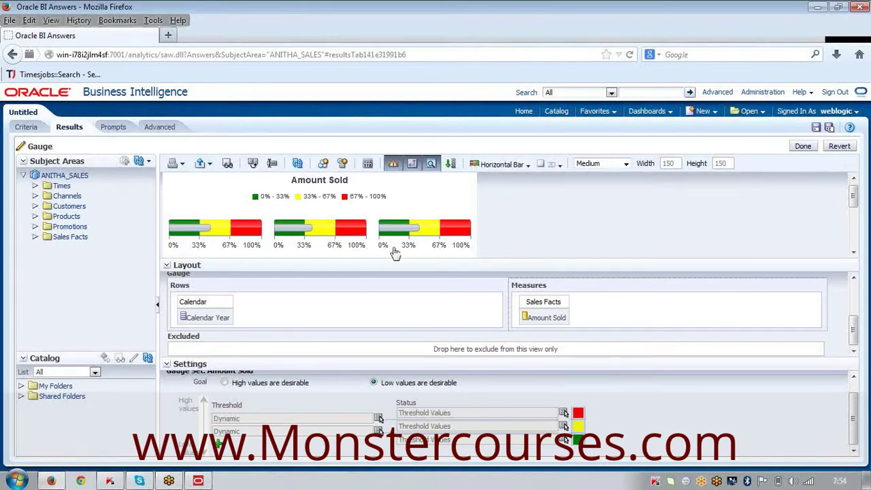
left_click(528, 166)
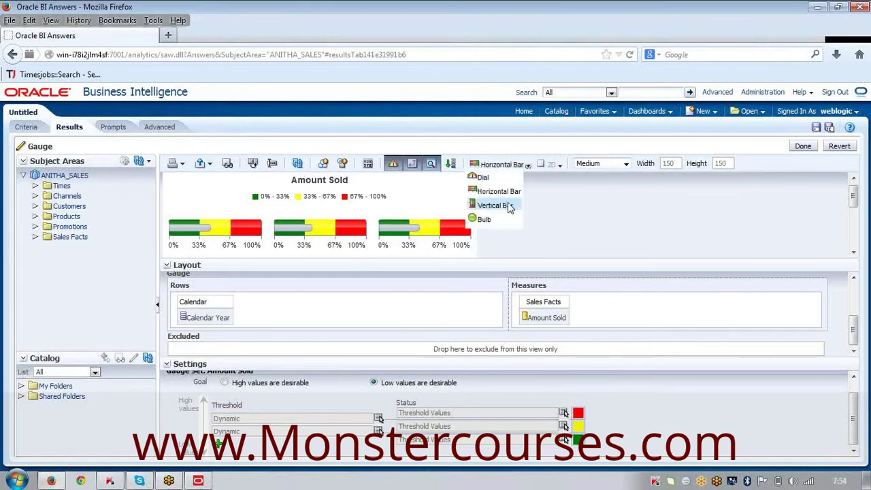
left_click(506, 202)
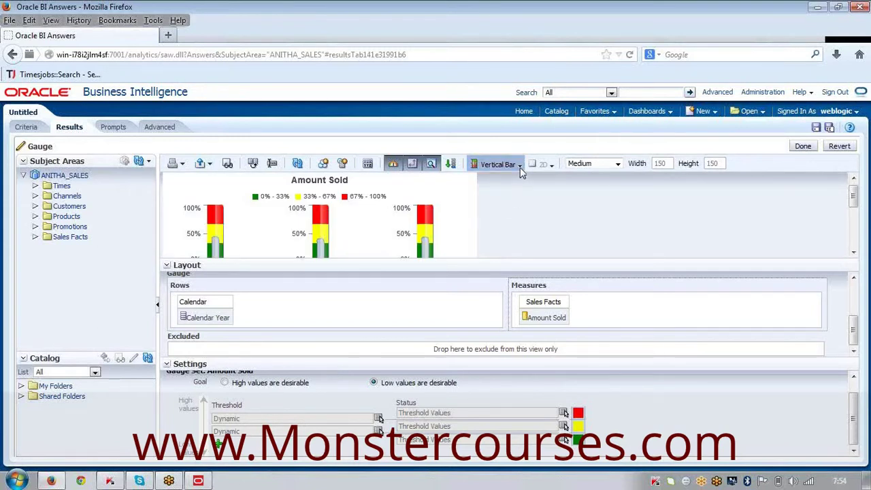
Step: Change the gauge to the Bulb type in 3D at Large size and finish editing the view
left_click(520, 167)
left_click(488, 219)
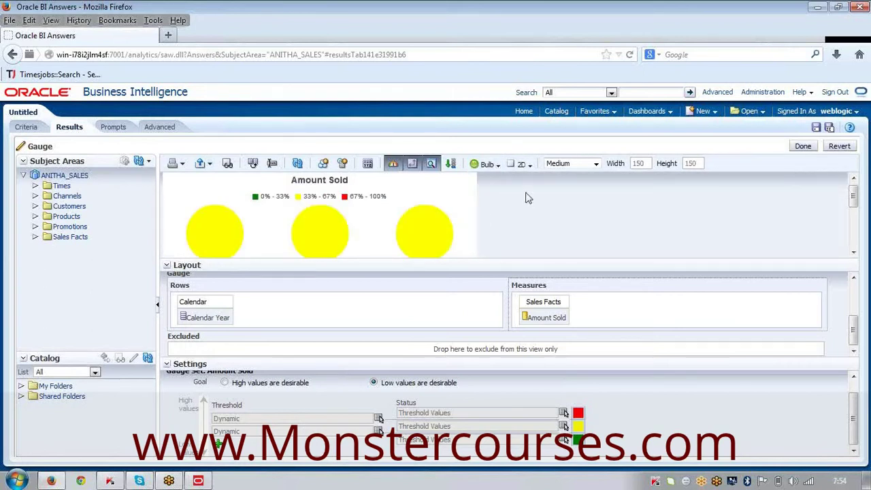
left_click(530, 165)
left_click(514, 191)
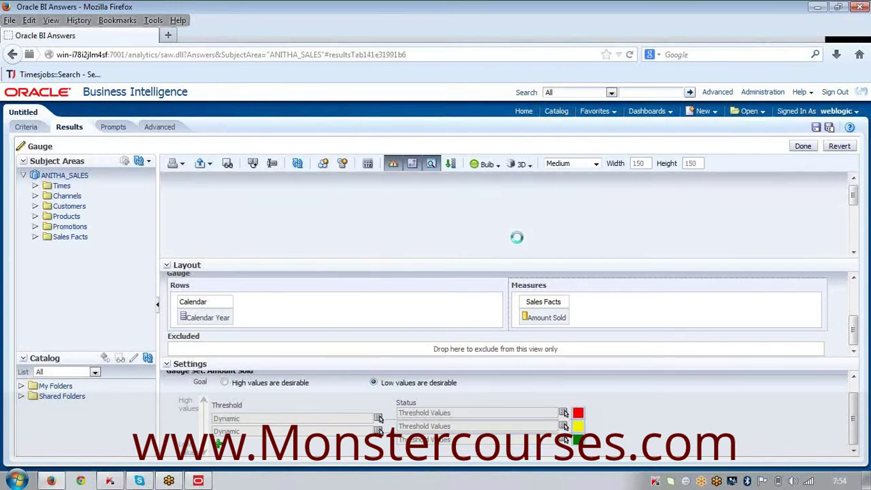
left_click(595, 164)
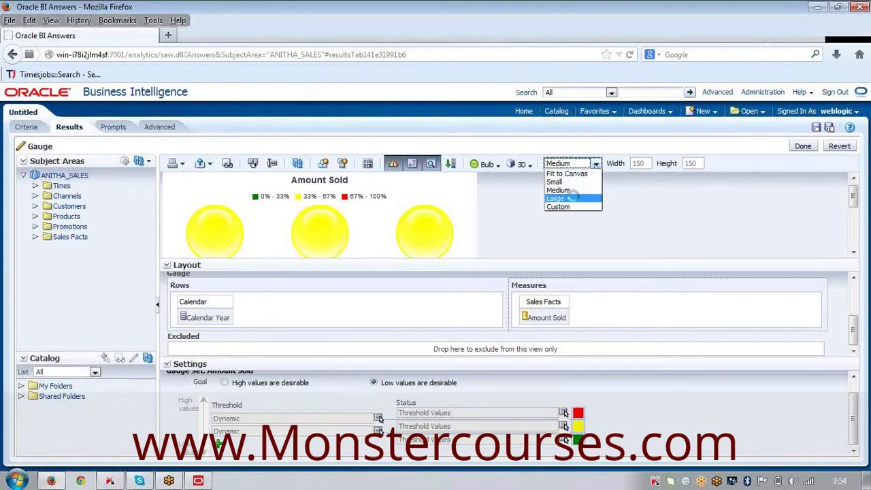
left_click(575, 198)
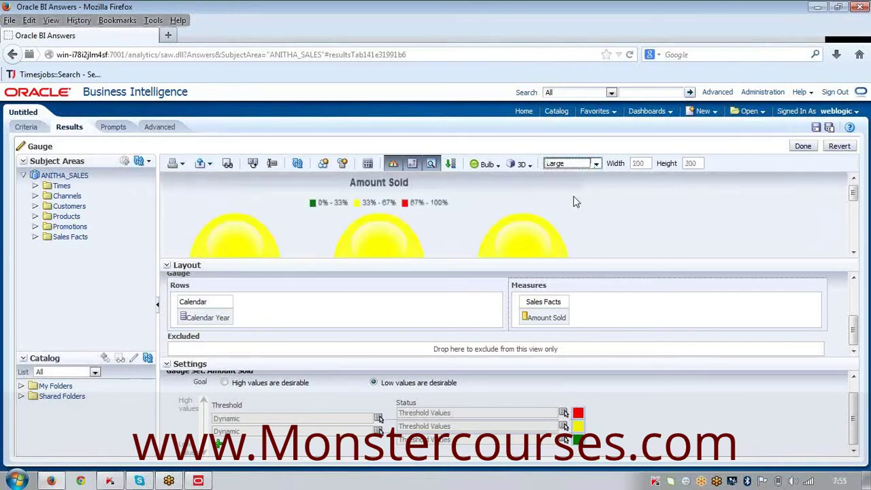
left_click(801, 147)
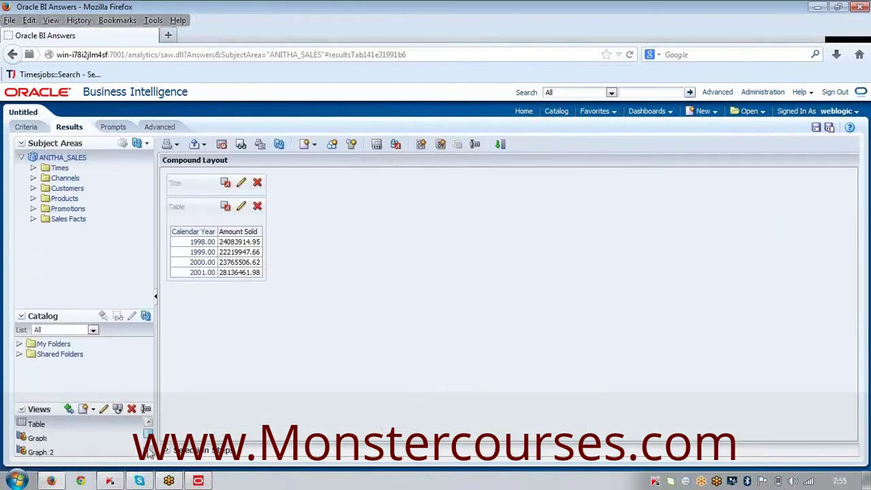
Step: Add the Gauge view to the compound layout and inspect the Amount Sold values of the yearly bulbs
left_click(70, 408)
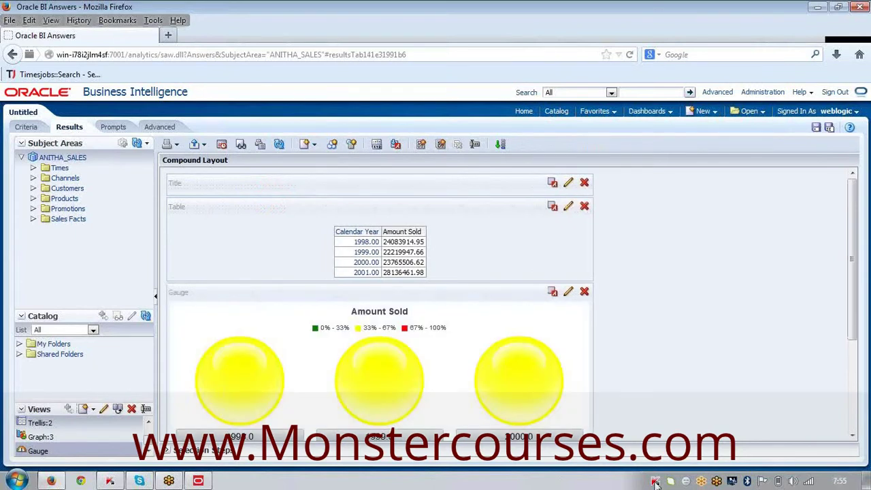
scroll(721, 408, "down", 3)
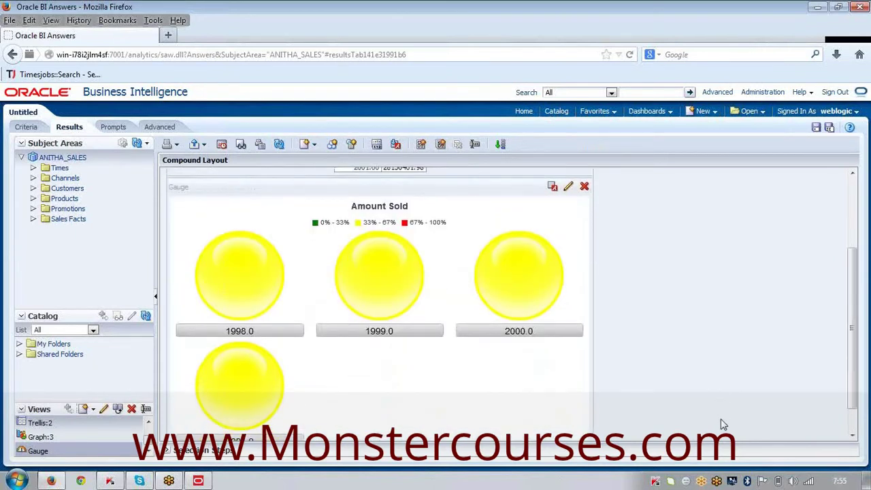
scroll(724, 425, "down", 1)
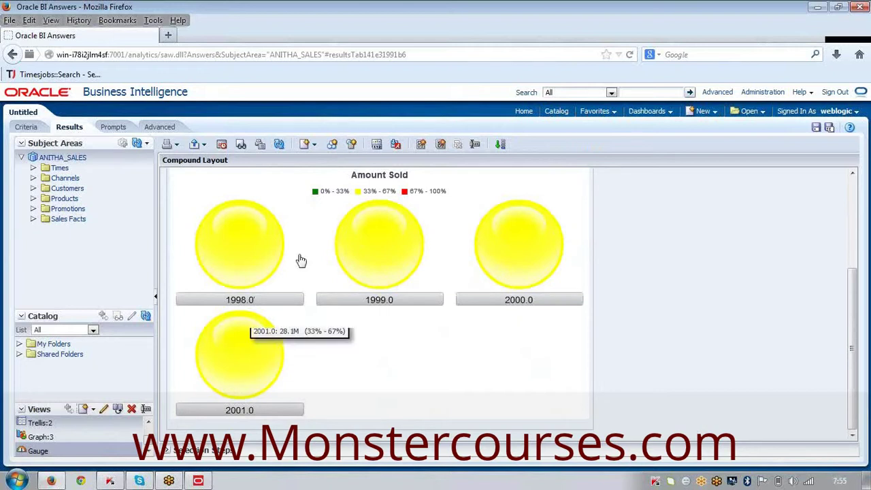
mouse_move(388, 231)
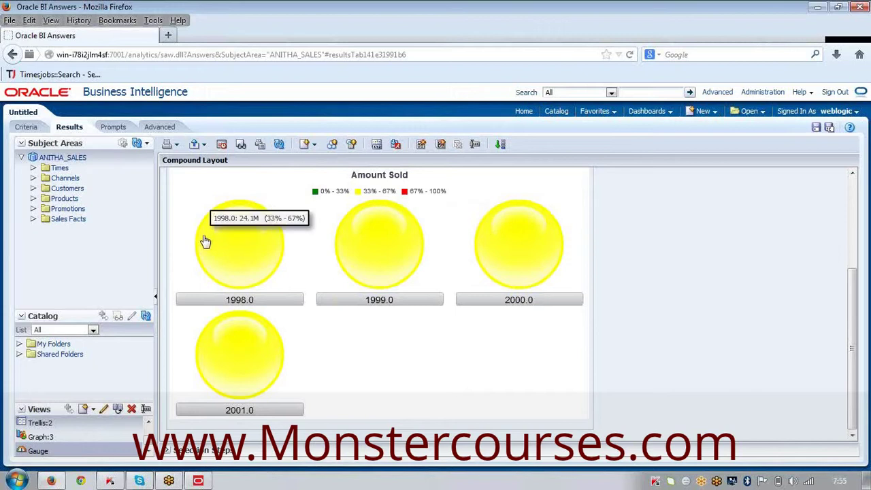
mouse_move(517, 257)
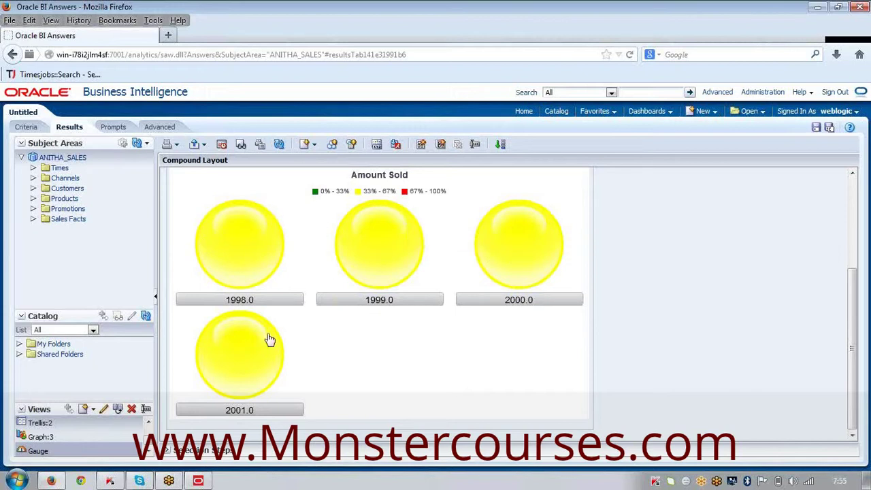
mouse_move(260, 343)
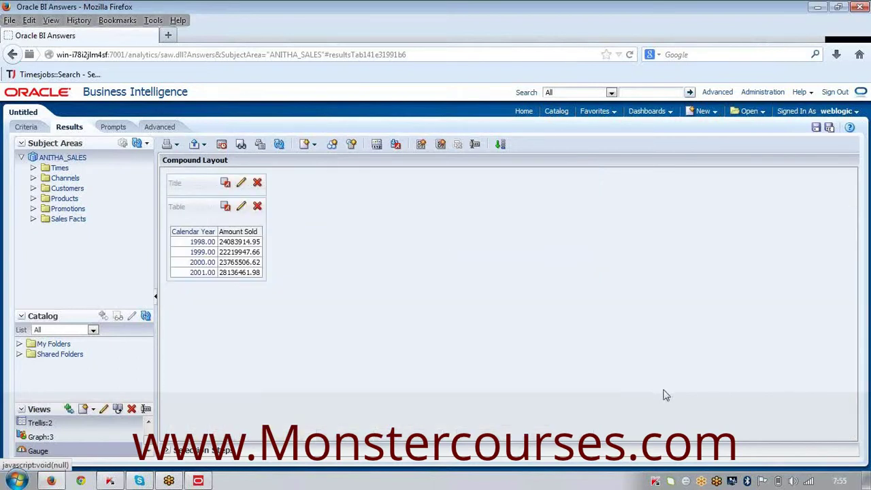
left_click(94, 410)
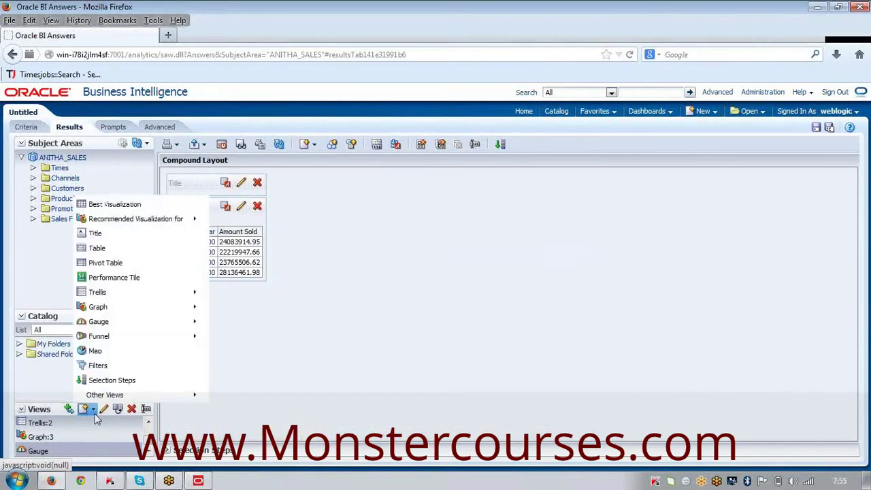
mouse_move(131, 339)
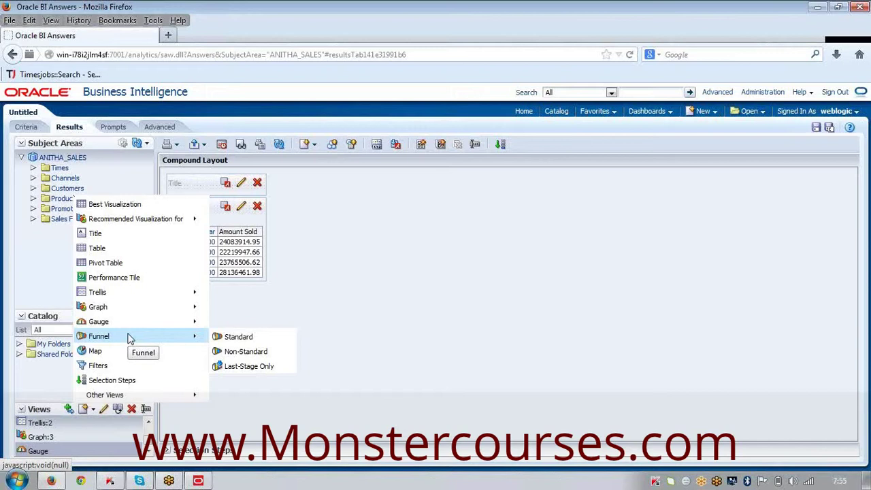
left_click(279, 306)
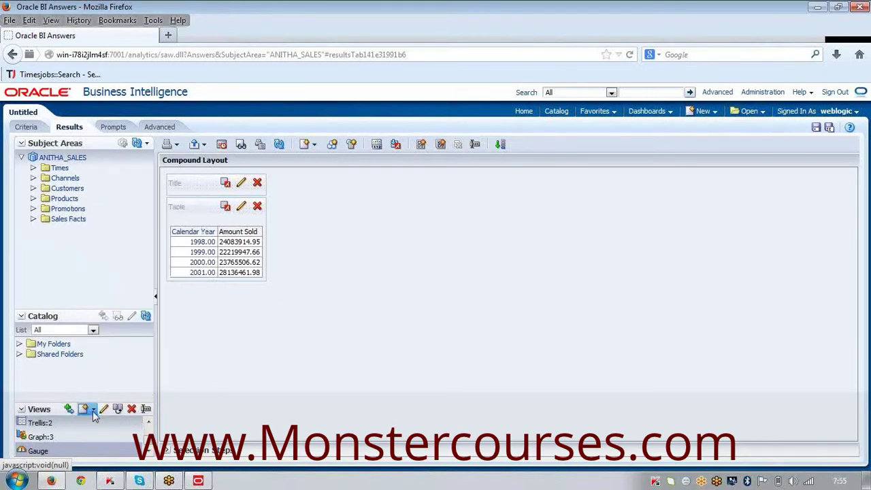
Step: Add the Category Sales column from Sales Facts to the analysis criteria and accept replacing the gauge's measure
left_click(26, 128)
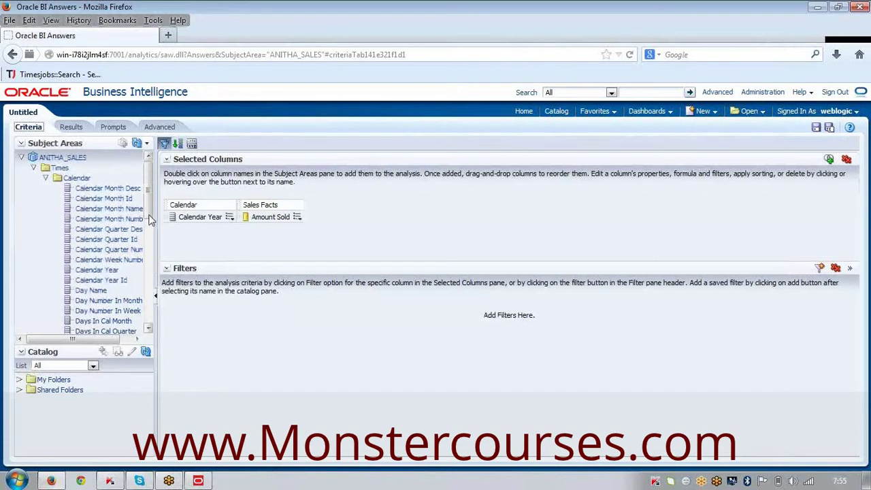
scroll(147, 219, "down", 10)
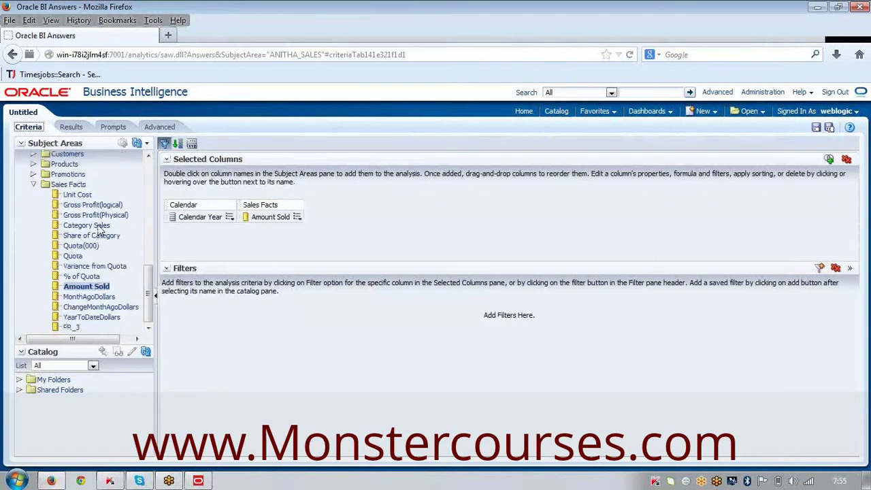
double_click(96, 226)
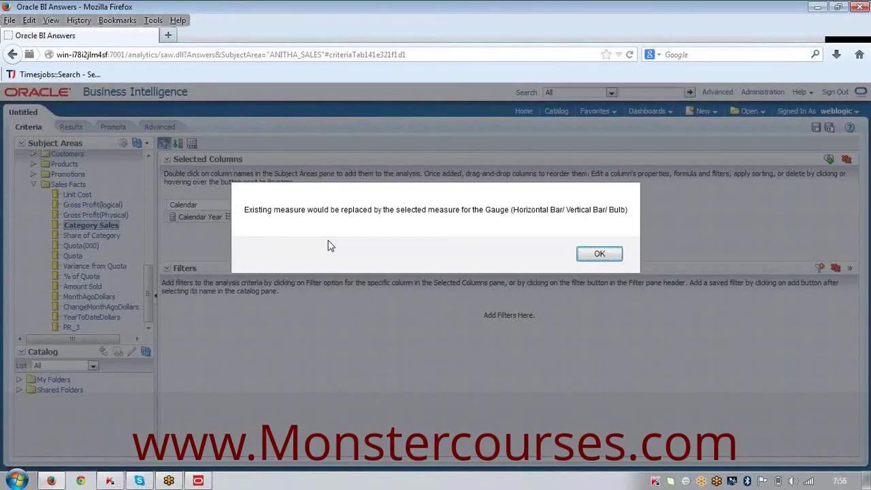
left_click(599, 253)
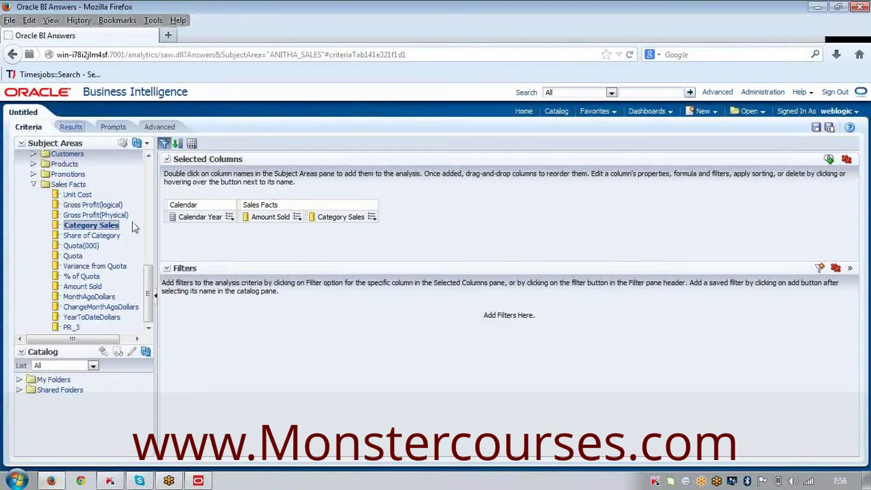
Step: Run the analysis, read the error details, and rerun the results after returning to the criteria
left_click(71, 128)
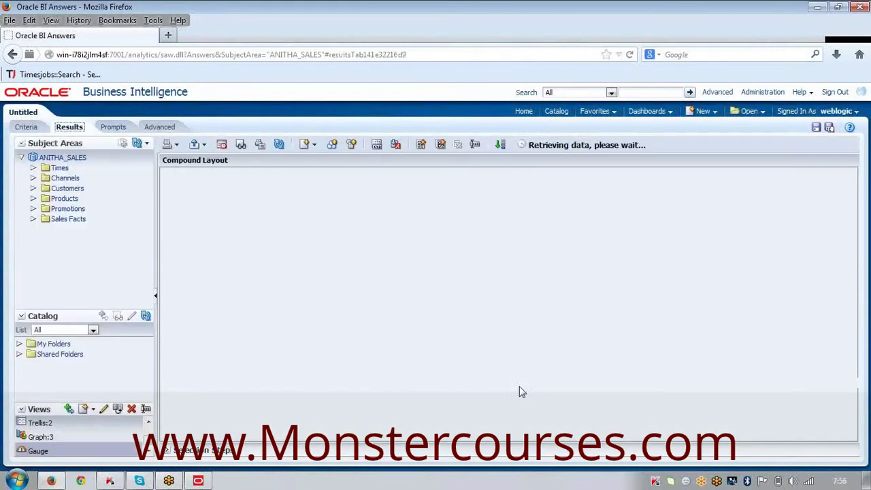
left_click(191, 210)
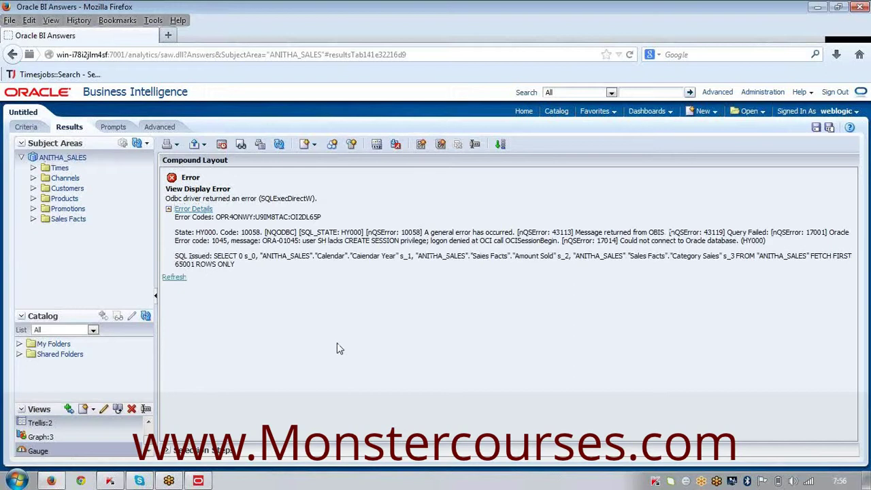
left_click(27, 126)
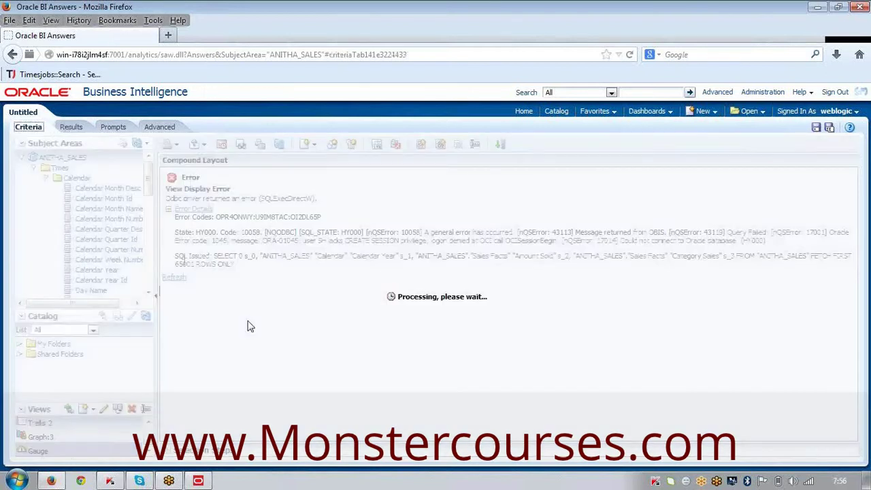
left_click(71, 127)
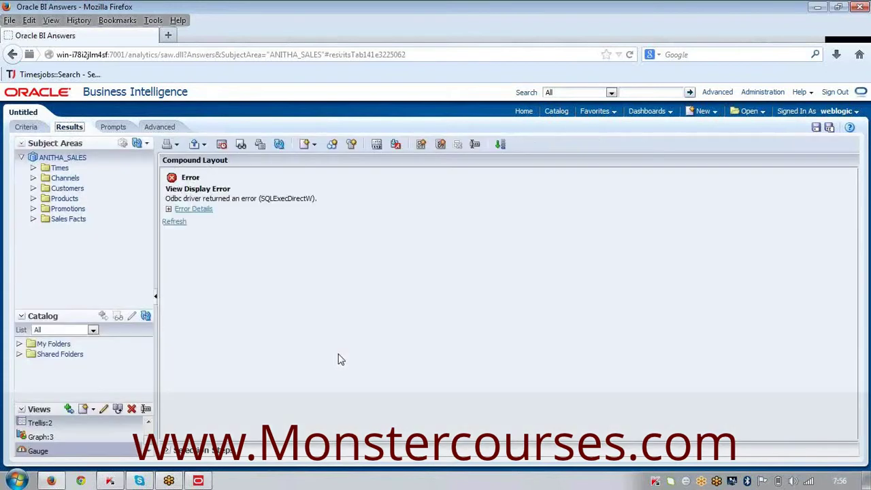
Step: Remove the Calendar Year column from the criteria, rerun the analysis and examine the error details
left_click(28, 128)
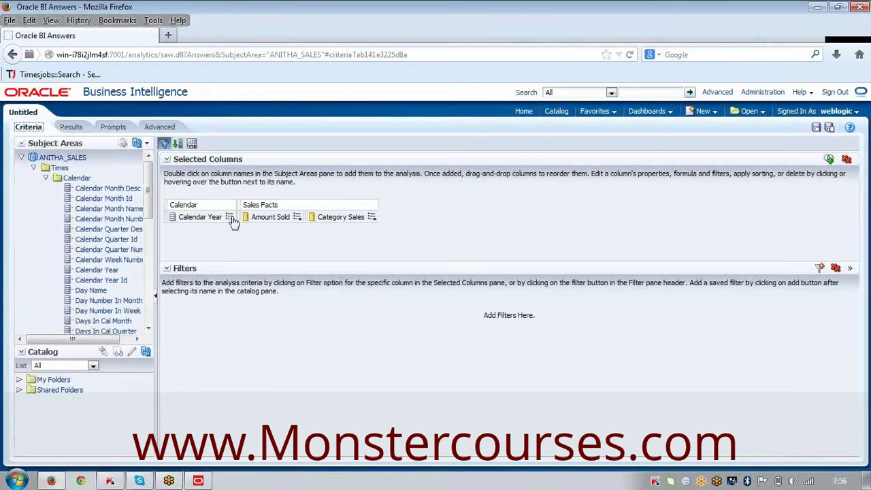
left_click(230, 217)
left_click(246, 288)
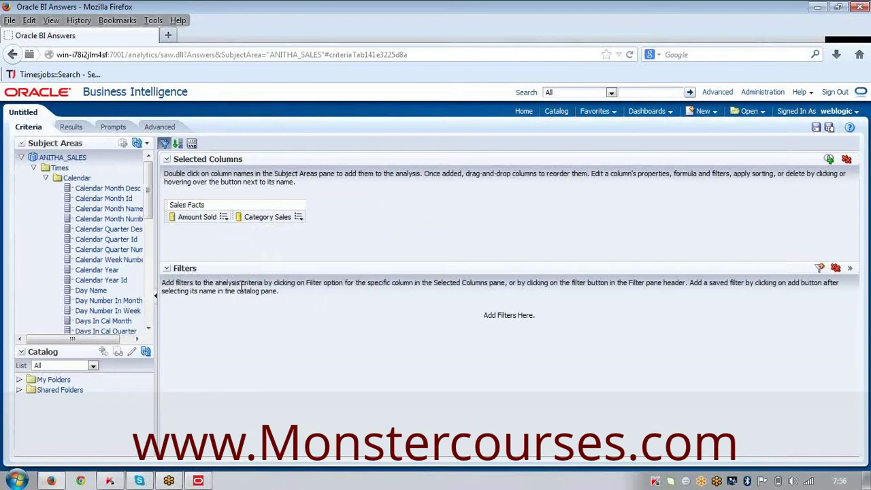
left_click(70, 127)
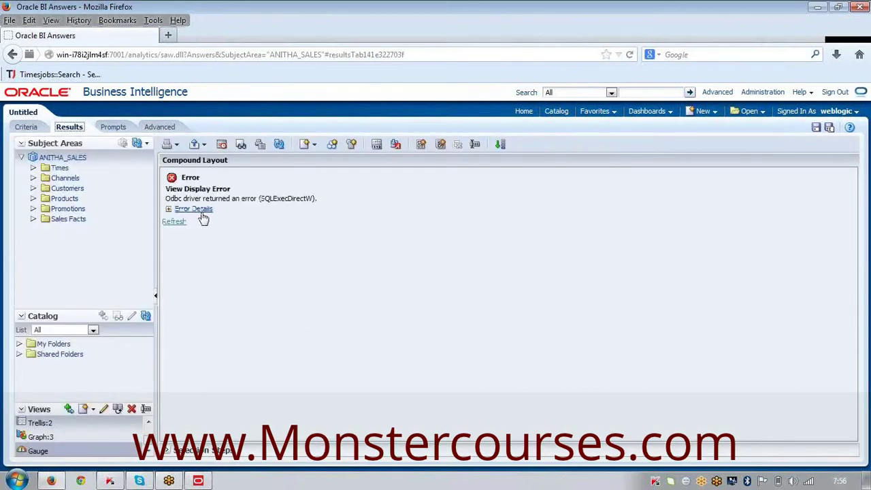
left_click(196, 210)
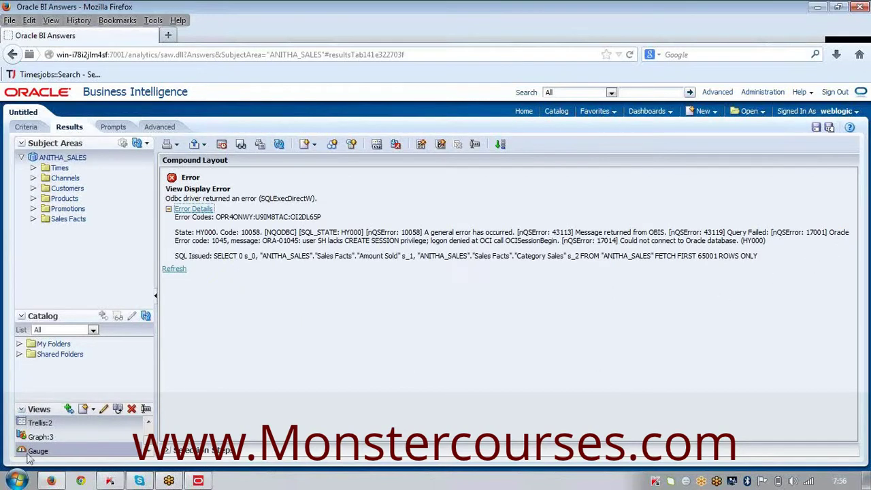
Step: Launch sqlplus through the Windows Run dialog and try to log in as sh with the account password
left_click(21, 480)
left_click(184, 368)
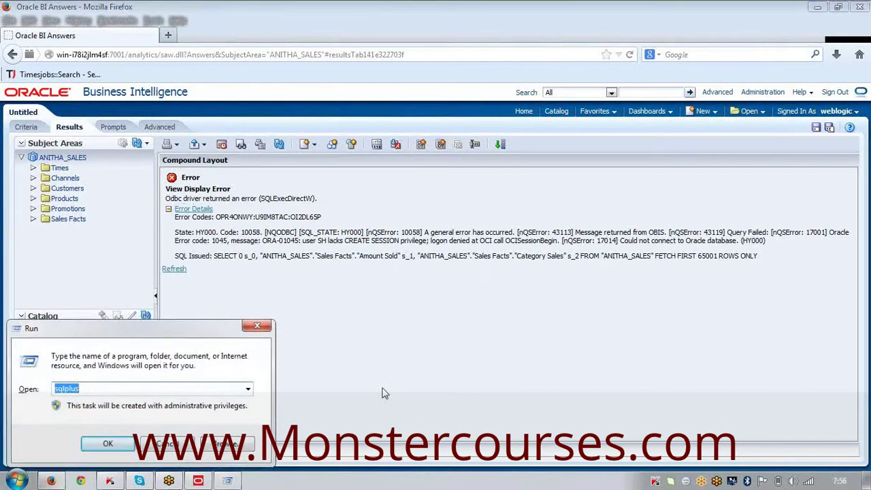
key("Return")
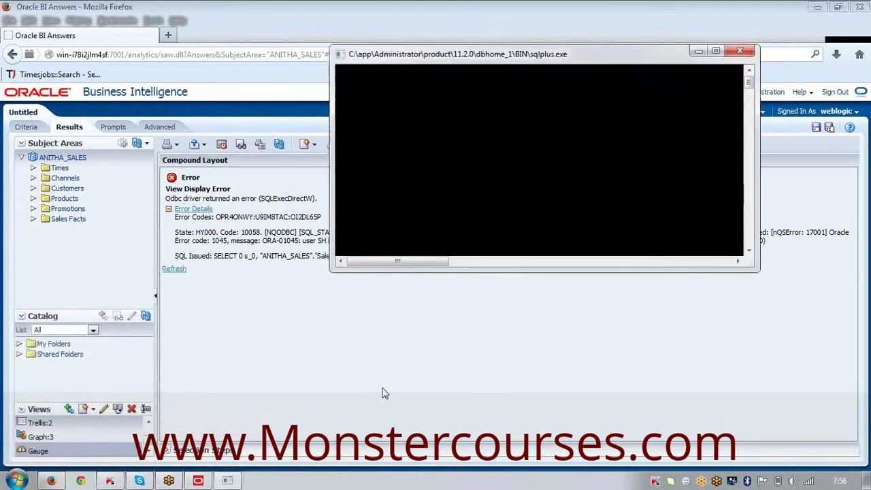
type("sh")
key("Return")
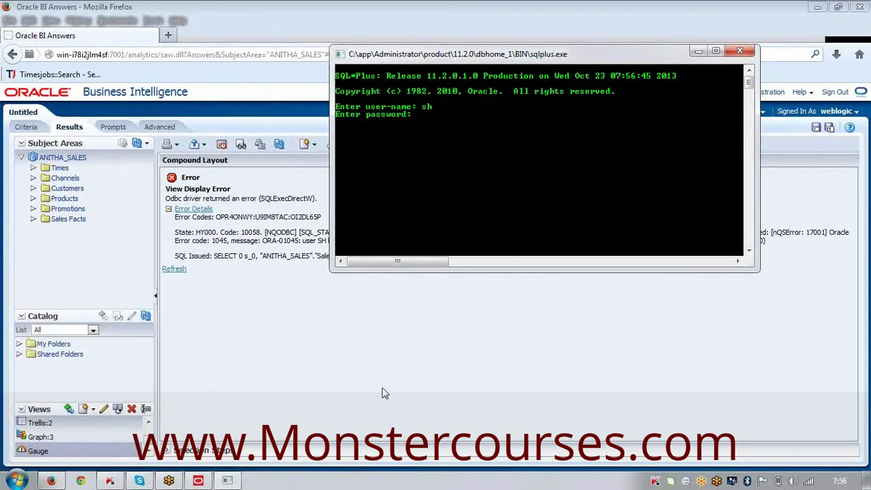
key("Return")
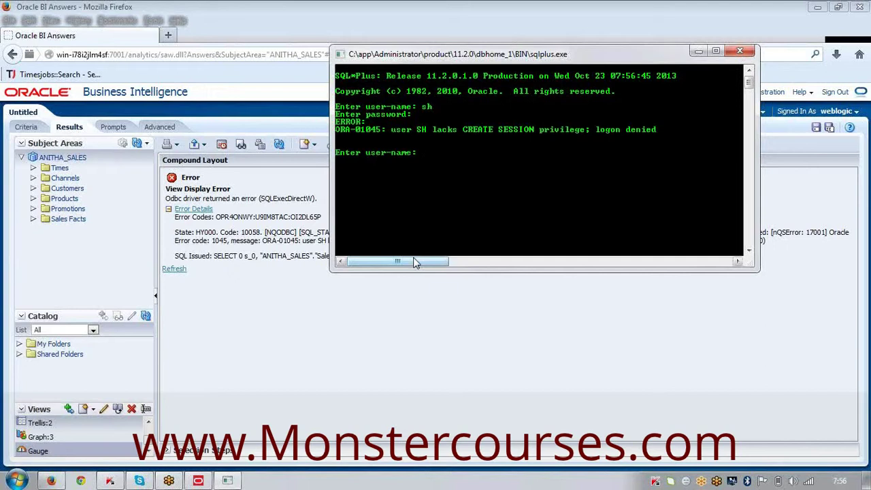
Step: Log in to SQL*Plus as sys as sysdba with the account password
type("sys a")
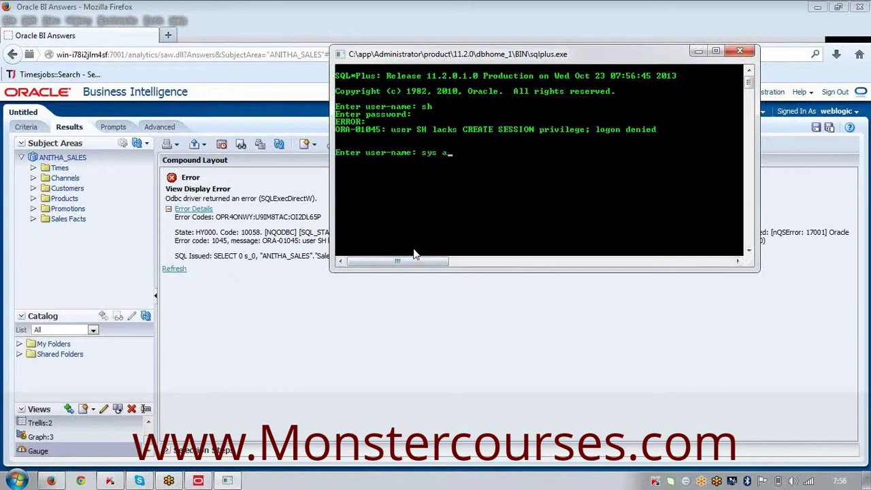
type("s sysdba")
key("Return")
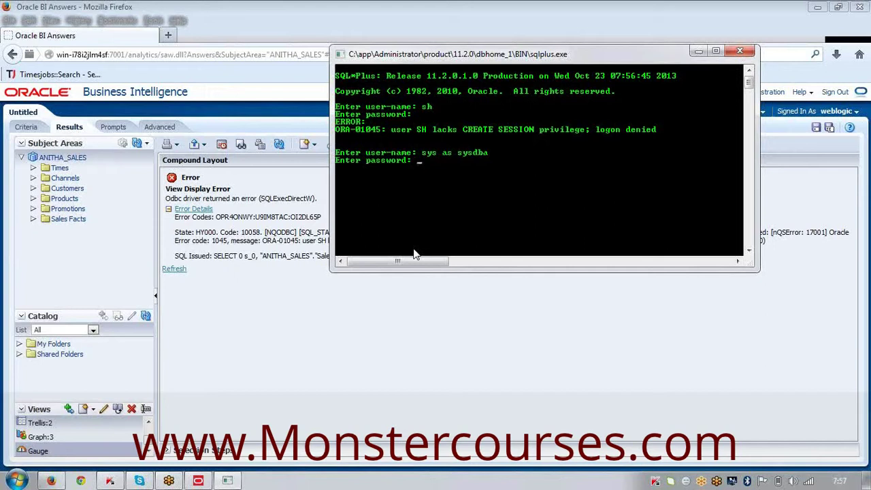
key("Return")
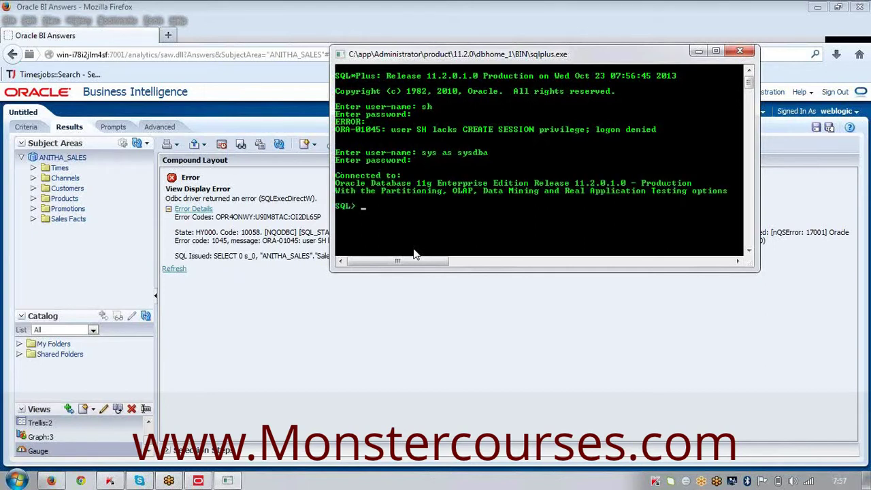
Step: Grant all privileges to the SH user and commit the change
type("grant all privileges to")
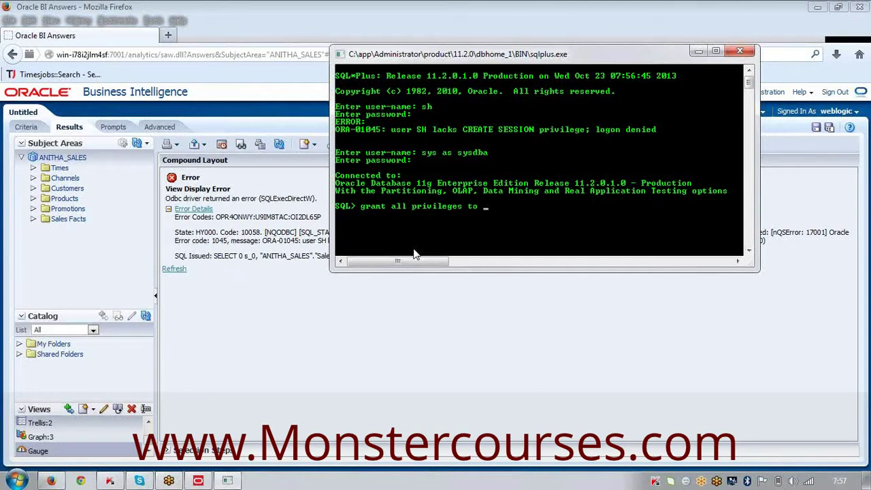
type("SH")
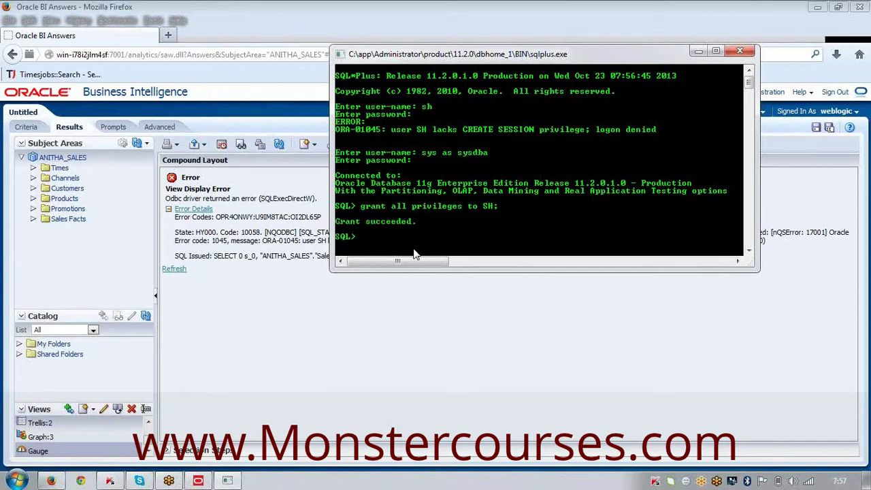
type("commit;")
key("Return")
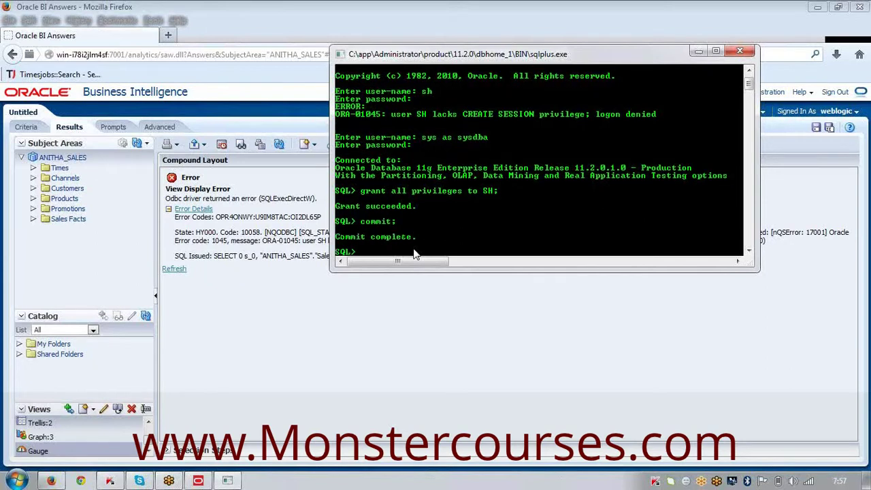
Step: Reconnect to the database as sh using conn and the account password
type("conn")
key("Return")
type("s")
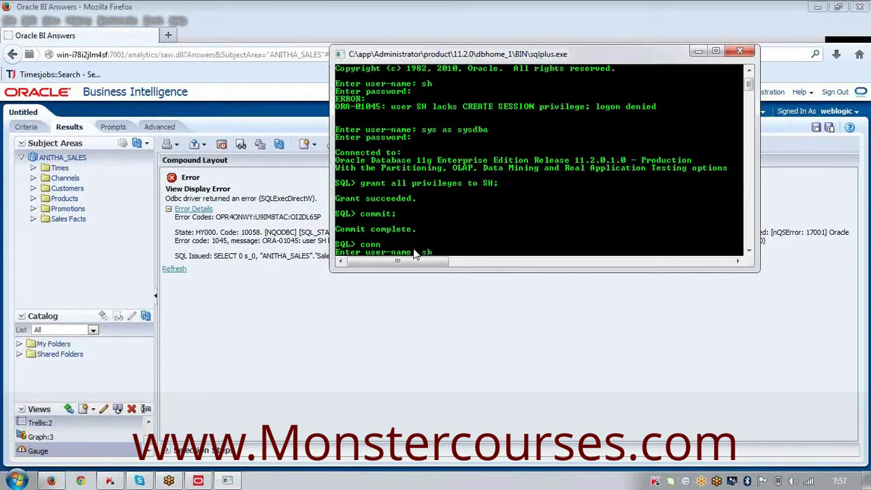
type("h")
key("Return")
key("Return")
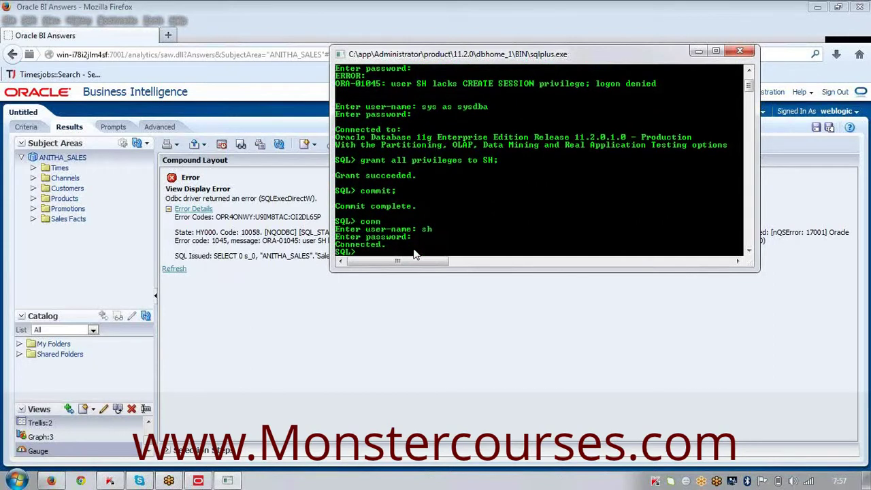
Step: Switch back to the analysis in Firefox and rerun its results
left_click(398, 368)
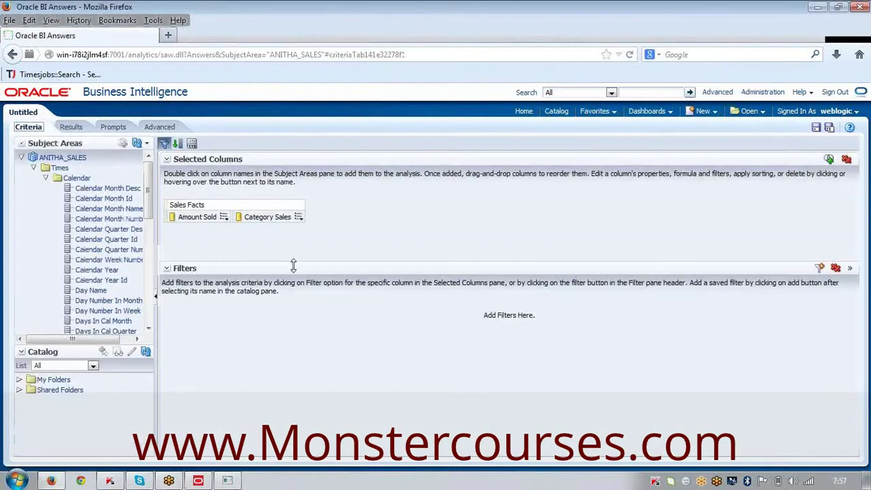
left_click(71, 128)
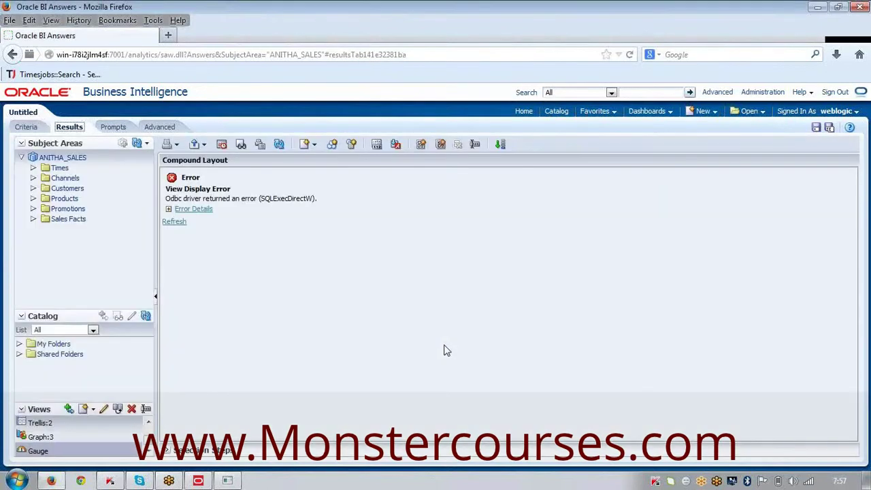
Step: Sign out of Oracle Business Intelligence and sign back in with the user ID and password
left_click(836, 92)
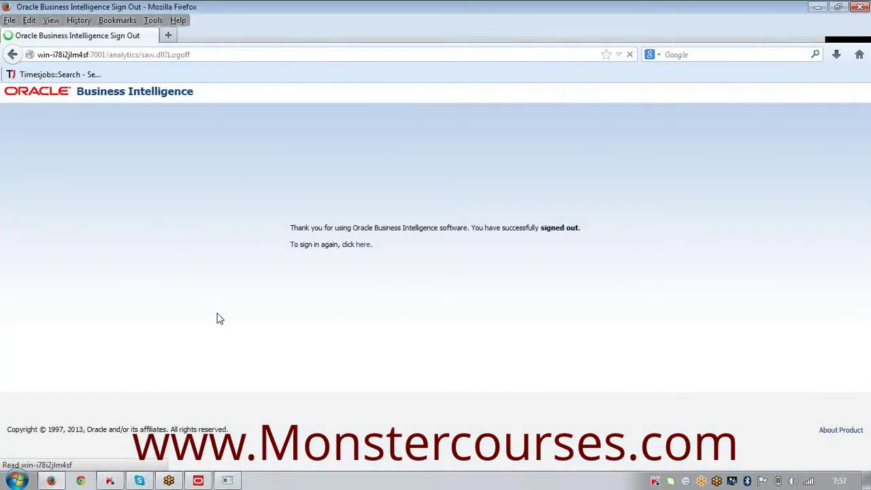
left_click(361, 246)
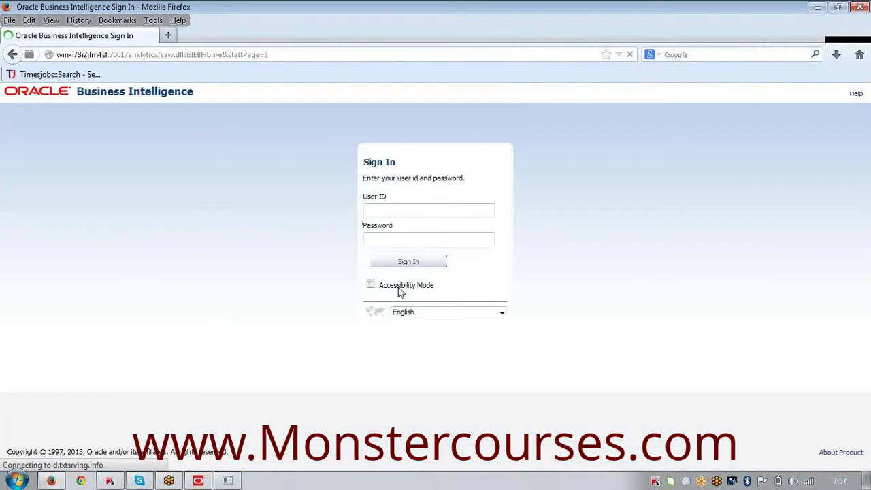
left_click(404, 265)
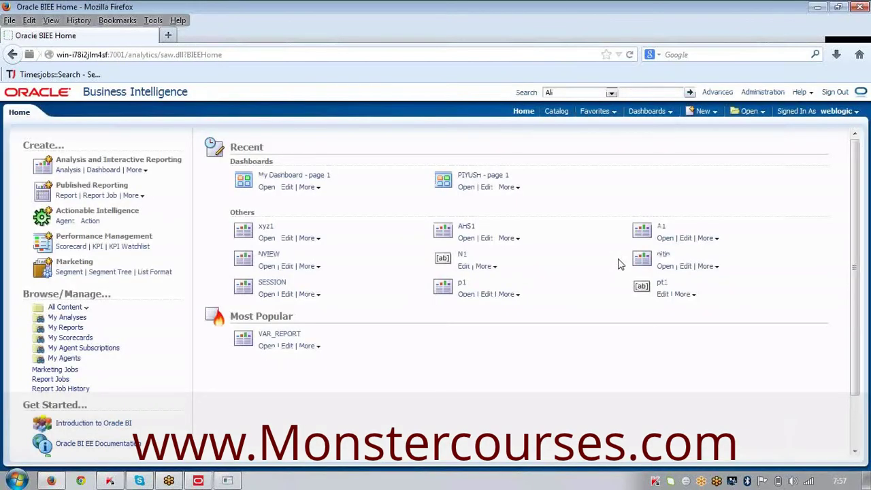
Step: Create a new ANITHA_SALES analysis with Amount Sold and Category Sales from Sales Facts and display its results
left_click(703, 111)
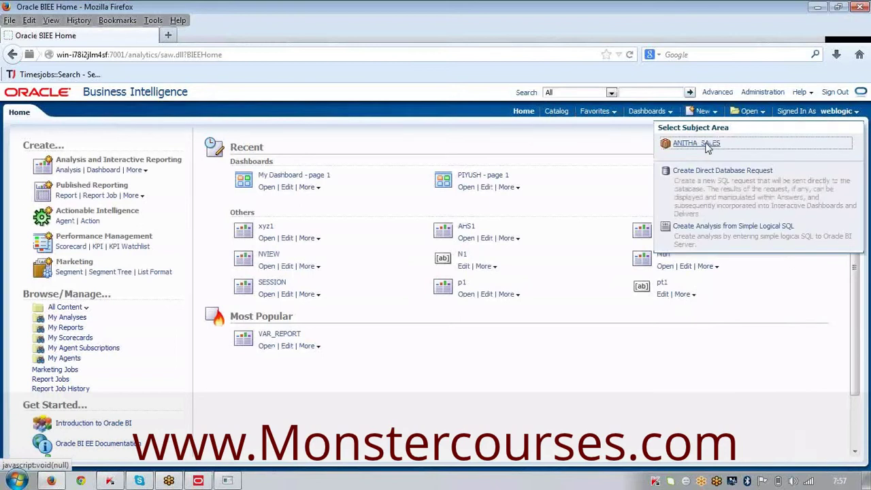
left_click(716, 142)
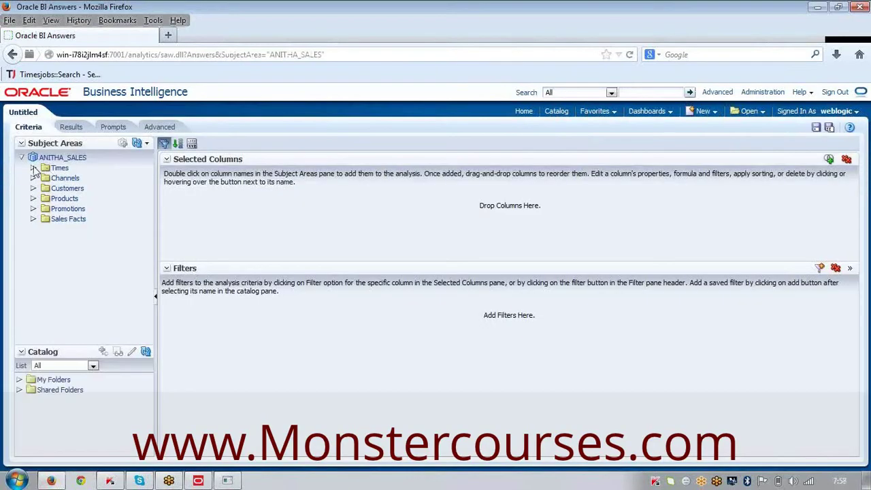
left_click(34, 167)
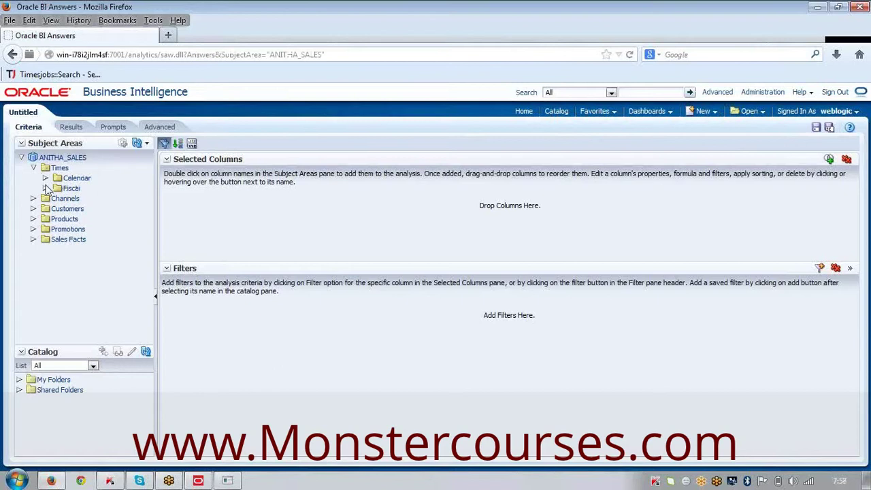
left_click(33, 239)
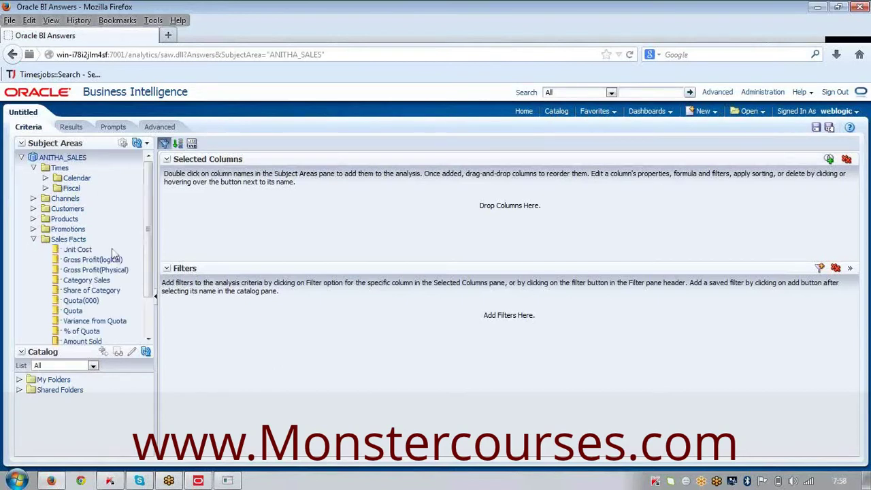
scroll(97, 292, "down", 1)
scroll(98, 292, "down", 1)
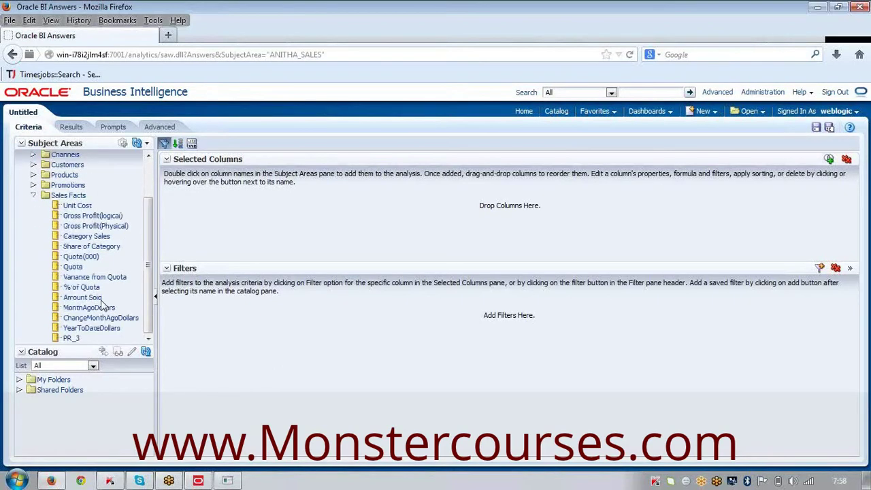
double_click(99, 298)
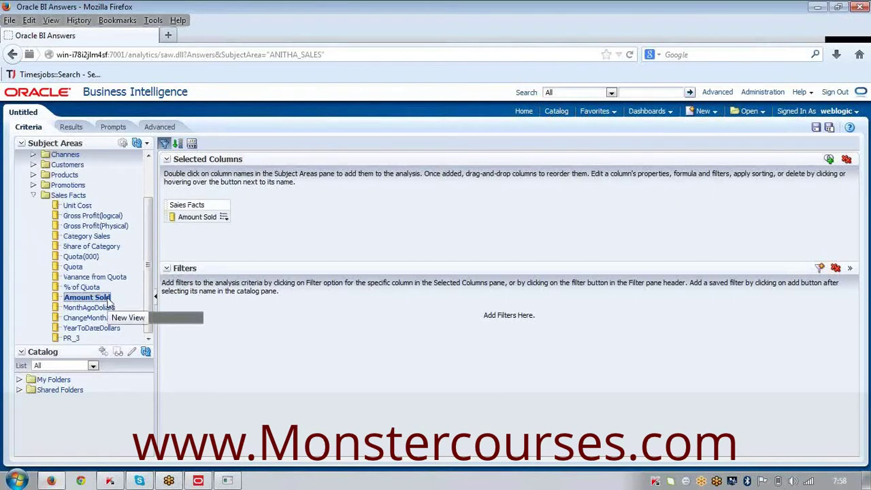
double_click(96, 236)
left_click(69, 128)
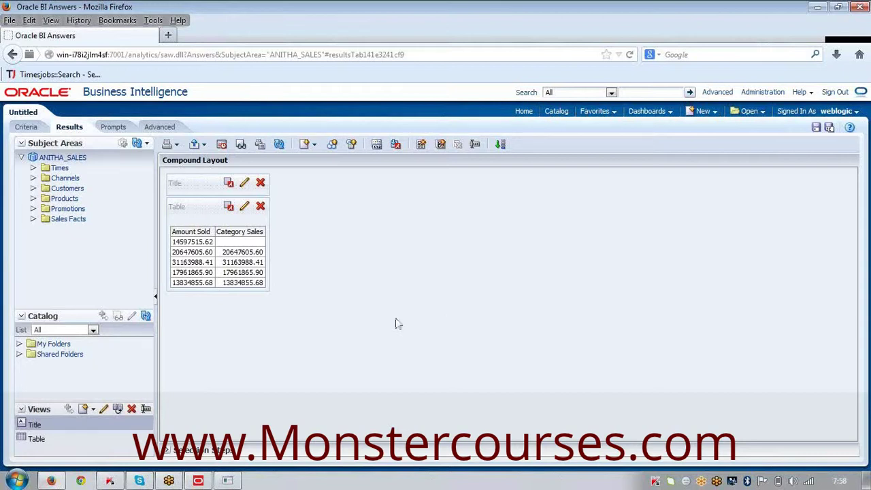
Step: Add a Standard funnel view of the analysis and enlarge its preview area by shrinking the Layout pane
left_click(95, 411)
mouse_move(126, 340)
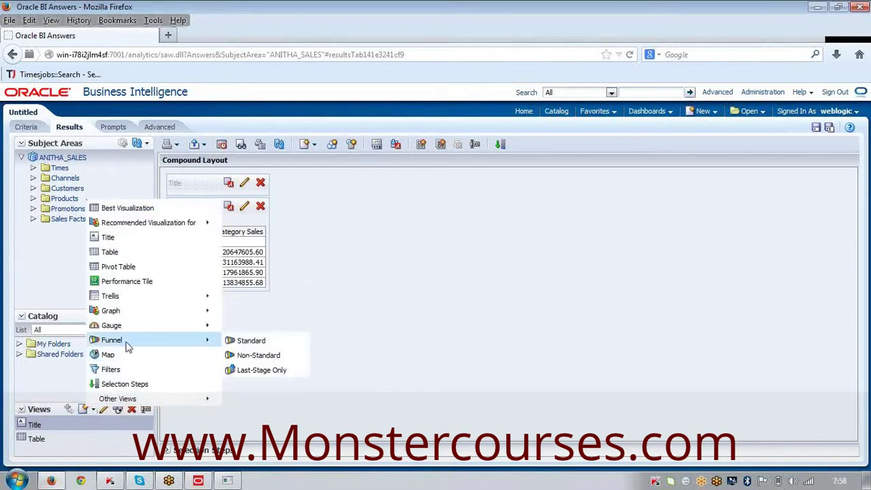
left_click(269, 340)
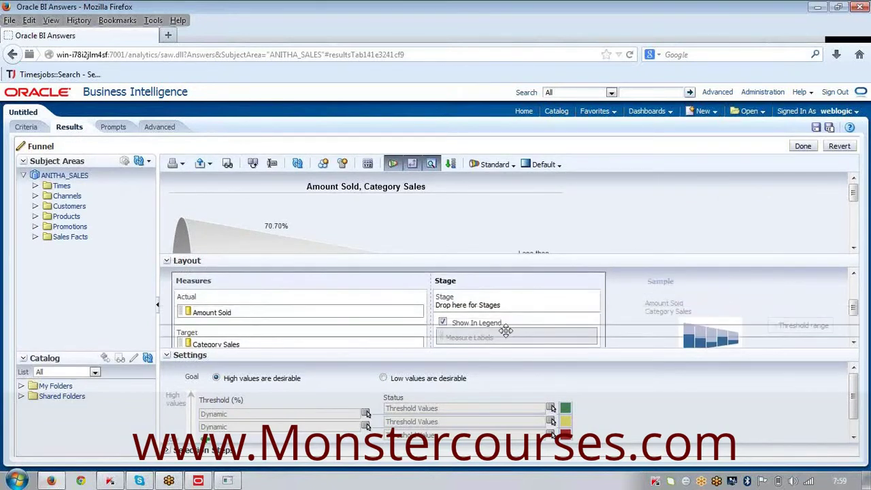
left_click_drag(505, 330, 511, 332)
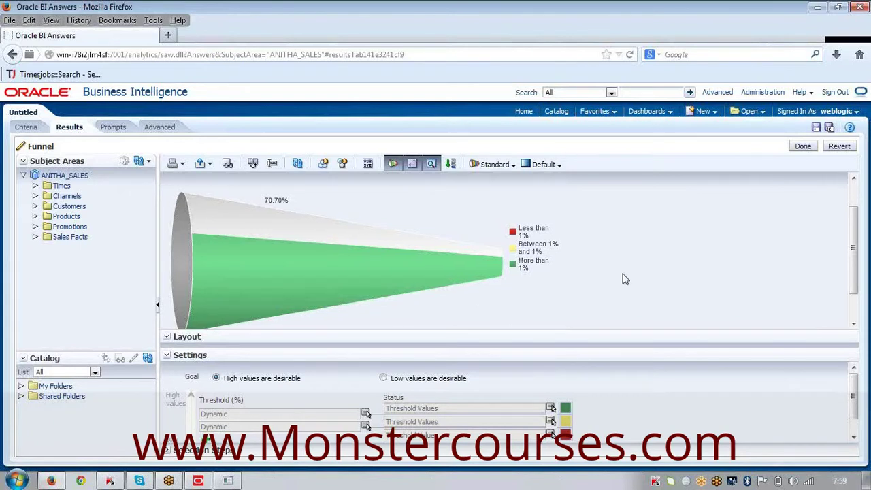
scroll(625, 279, "down", 1)
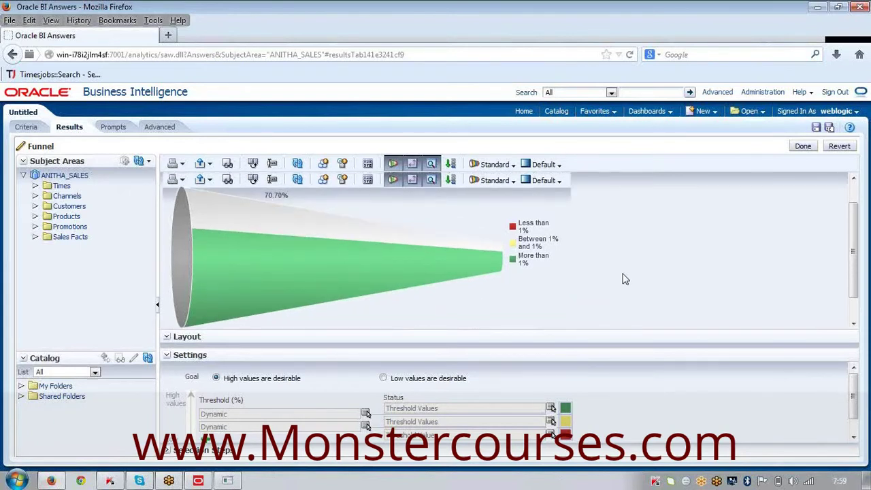
scroll(500, 266, "up", 1)
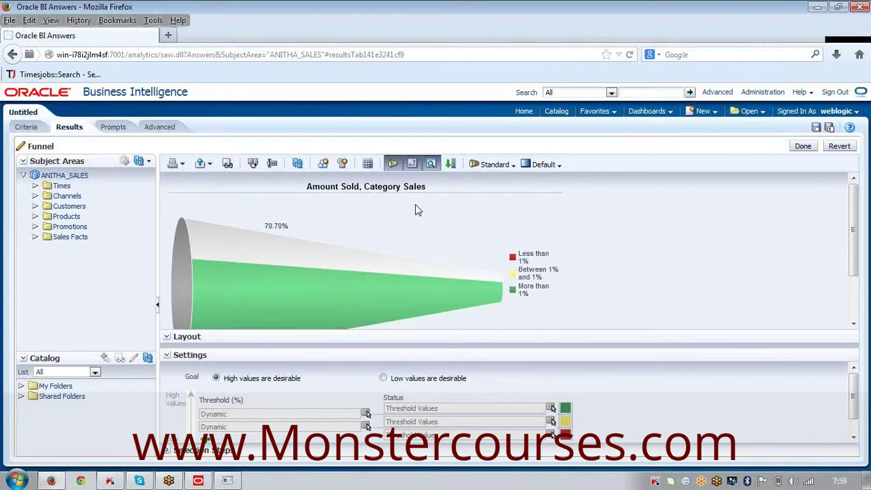
scroll(341, 347, "down", 1)
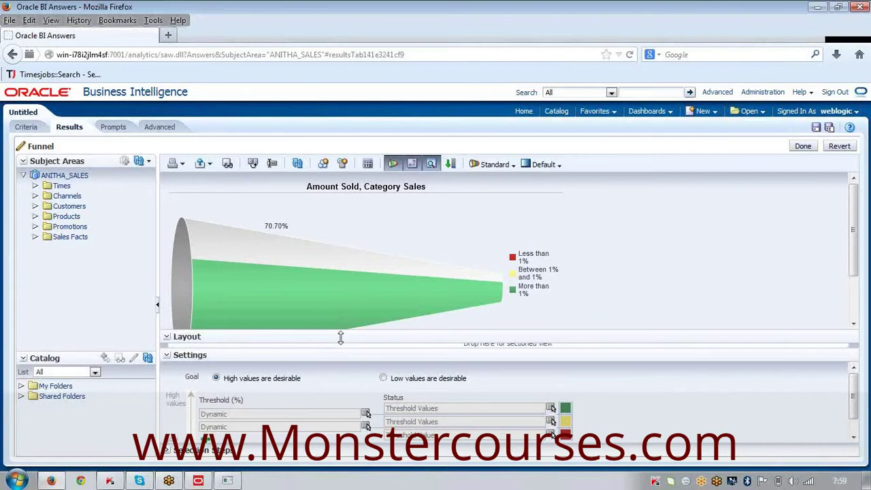
Step: Set the funnel's goal to Low values are desirable, review the chart, and restore High values are desirable
left_click(383, 378)
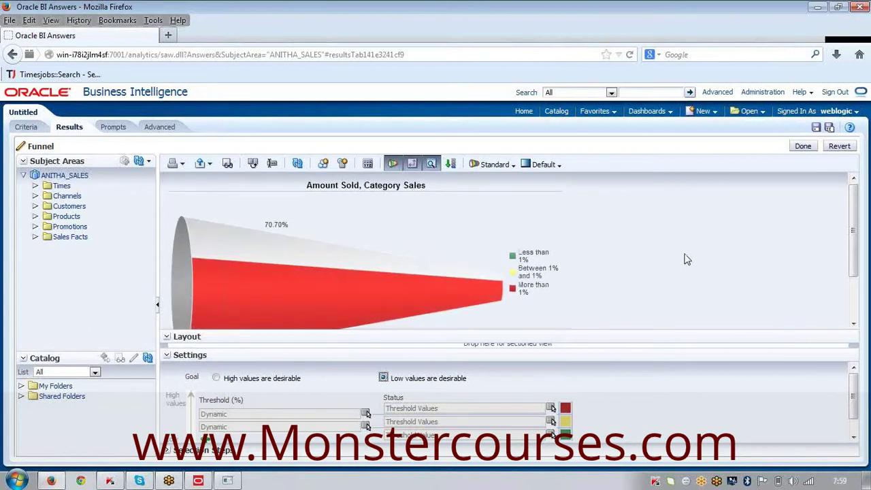
scroll(687, 259, "down", 2)
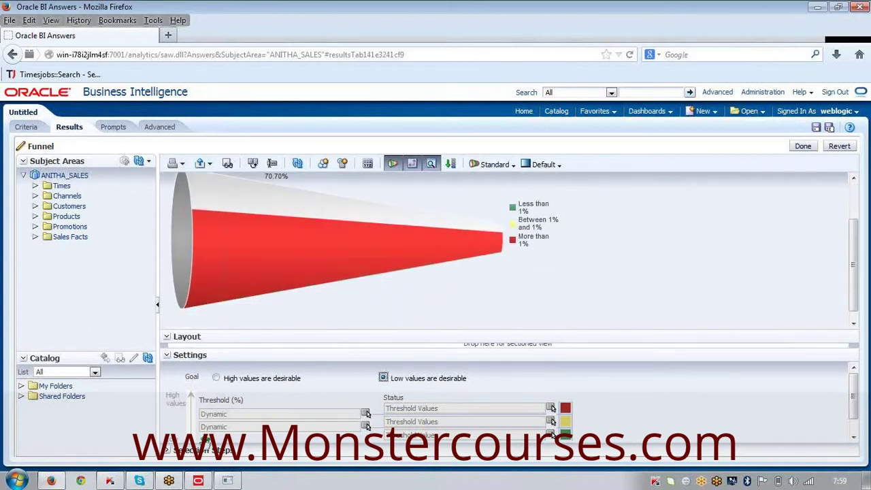
left_click(216, 378)
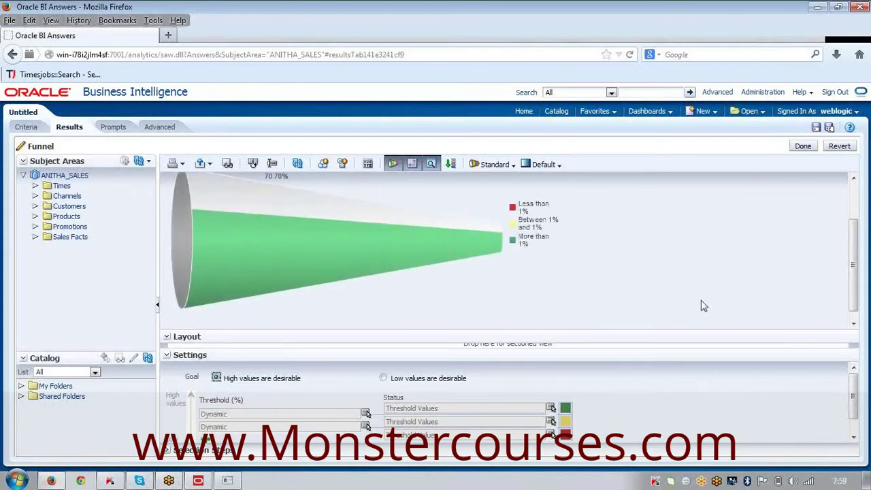
Step: Change the funnel type to Non-Standard, review it, and switch it to Last-Stage Only
scroll(686, 421, "down", 2)
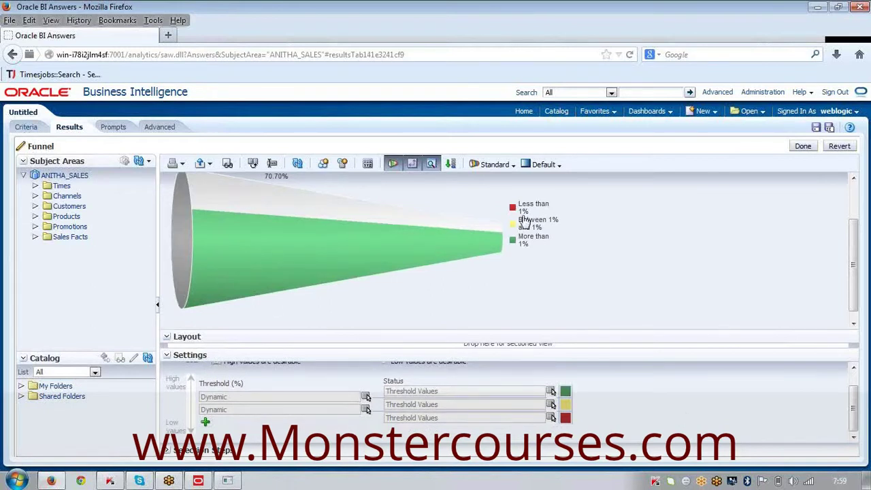
left_click(513, 166)
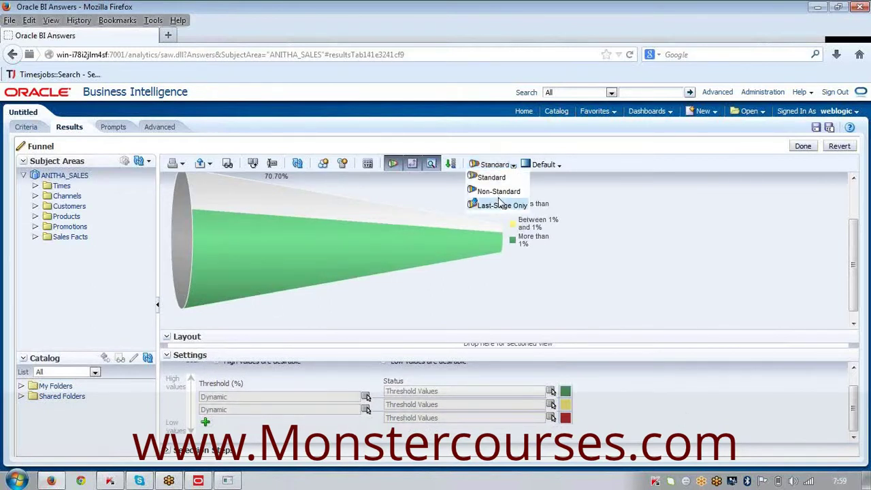
left_click(499, 192)
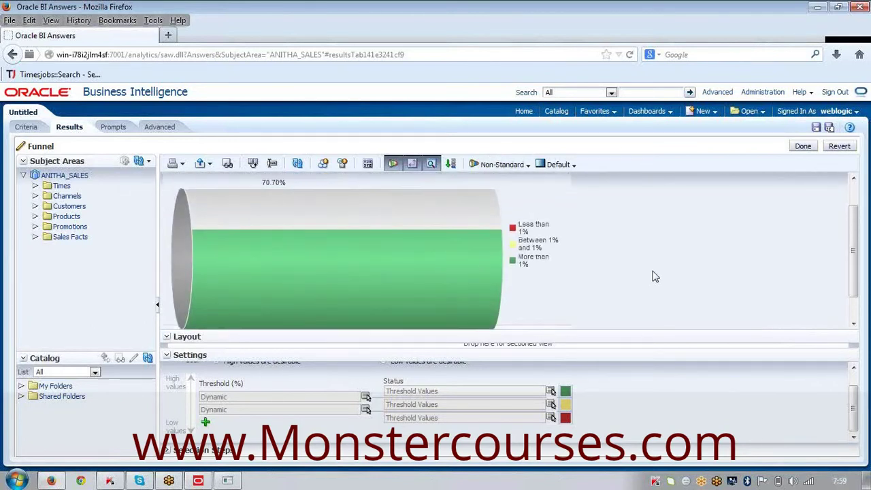
left_click(528, 166)
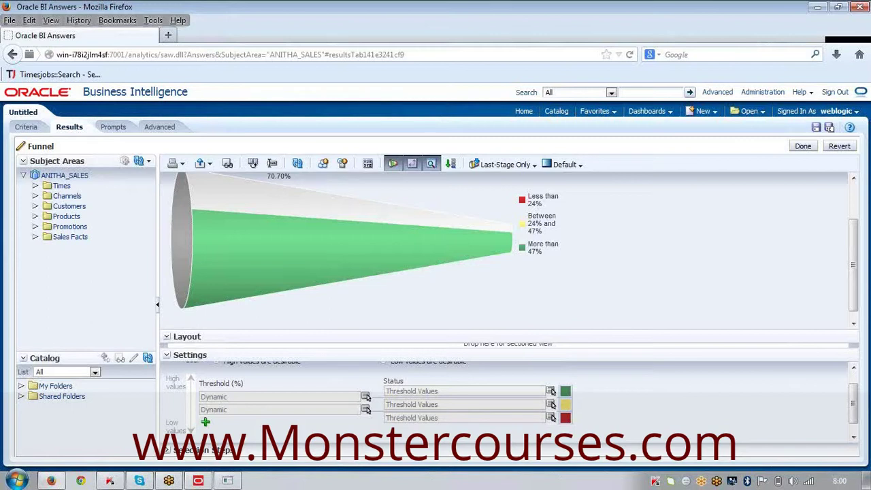
Step: Launch Notepad through the Windows Run dialog
left_click(21, 481)
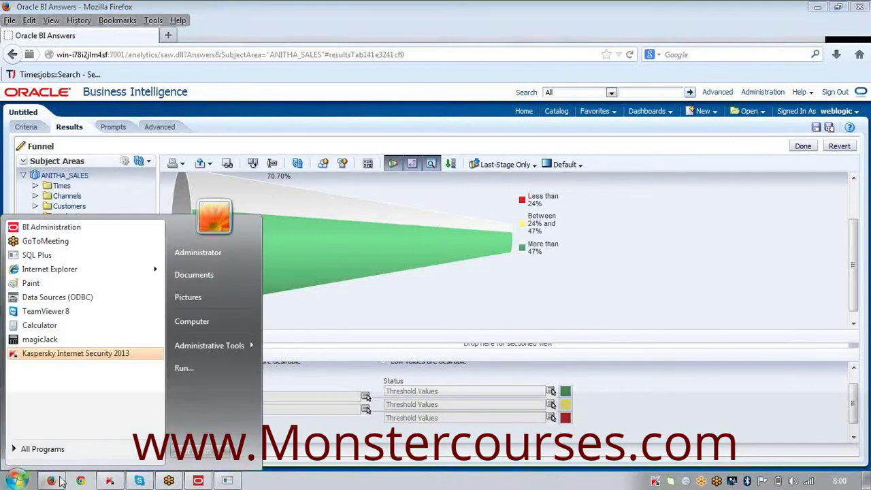
left_click(183, 368)
type("notepad")
key("Return")
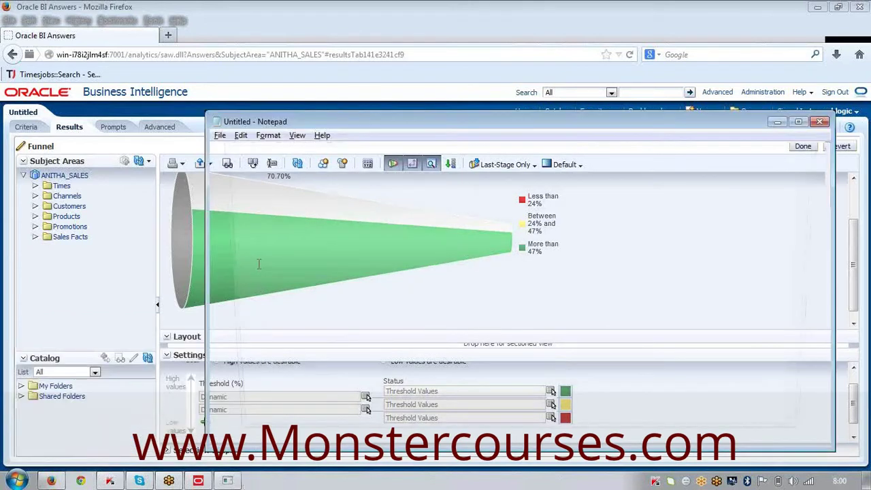
Step: Note the funnel stages as "initial, start, yeild, production, final.." in the blank text file and minimize Notepad
type("initial,,")
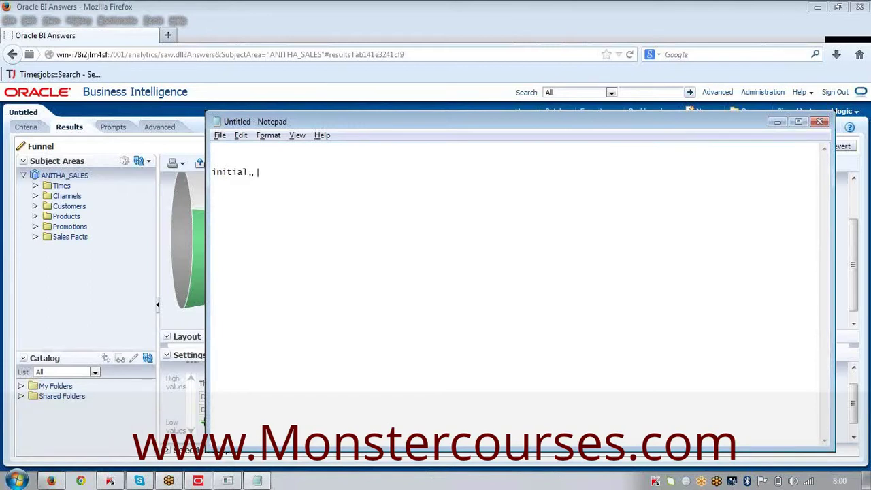
type("start, yeild, probduction")
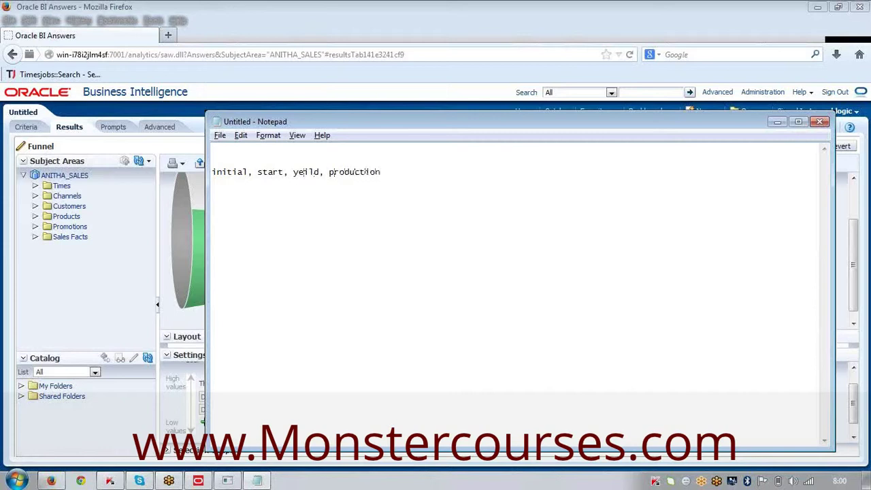
type(", final..")
left_click(776, 121)
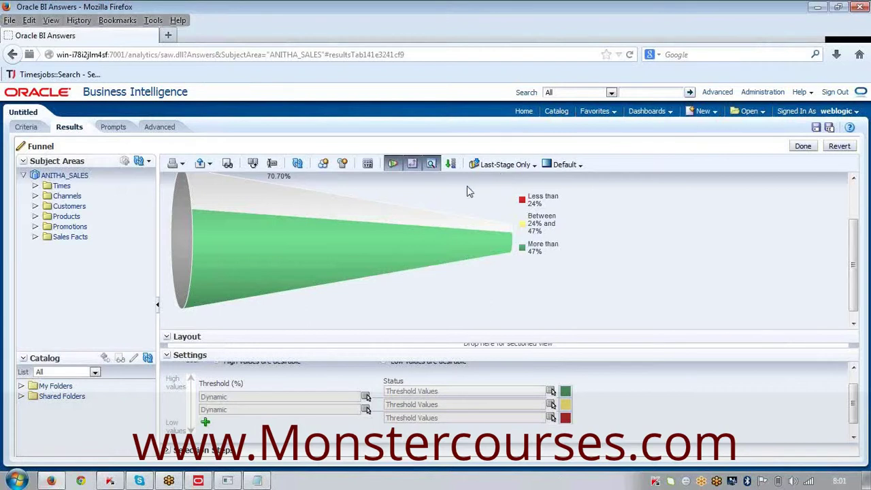
Step: Set the funnel type back to Standard and return to the analysis criteria, keeping the view changes
left_click(534, 170)
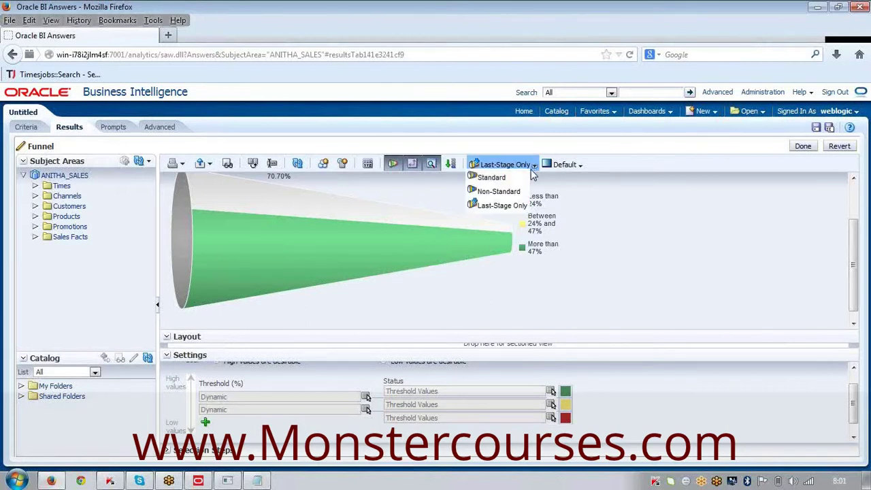
left_click(495, 176)
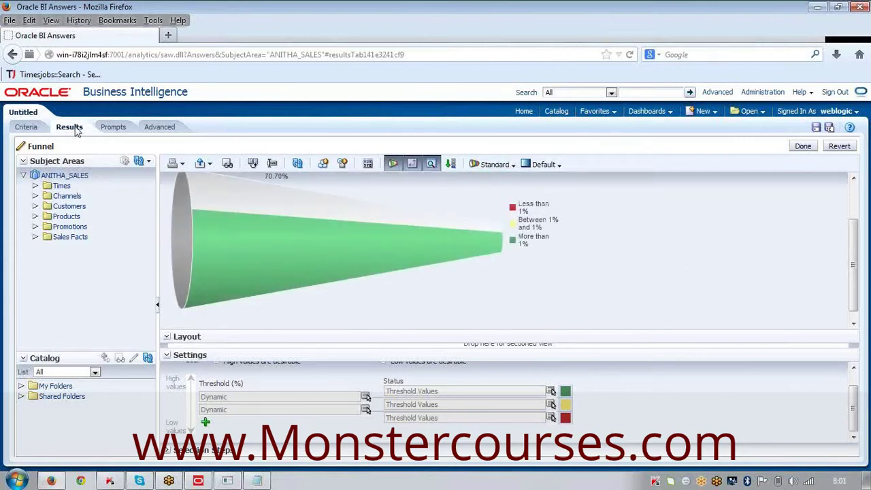
left_click(29, 130)
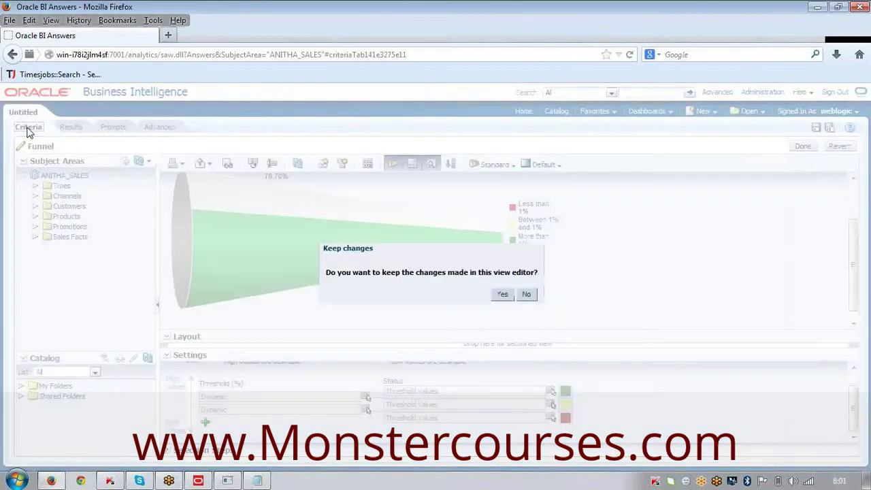
left_click(502, 294)
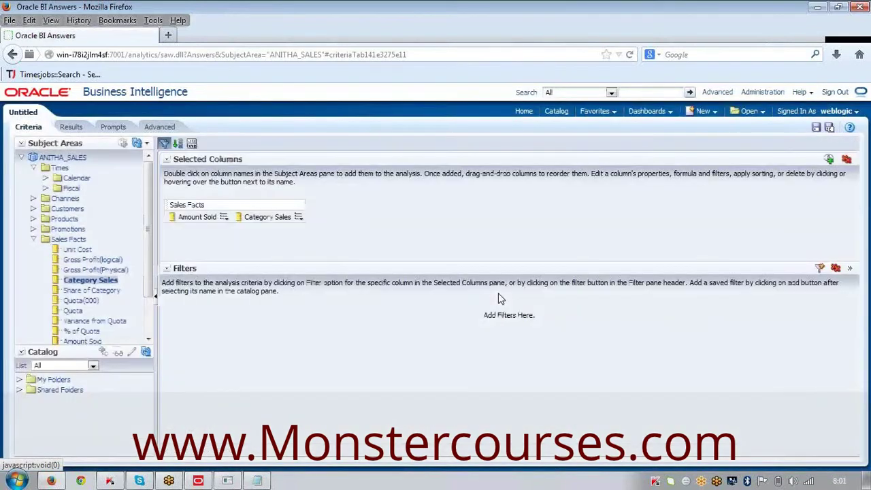
Step: Add the Calendar Year column from the Times Calendar folder to the analysis and display the results
left_click(45, 178)
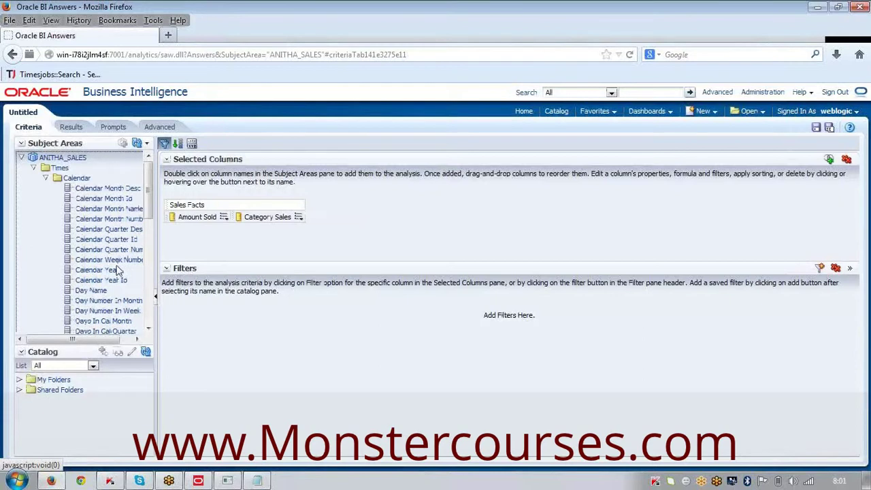
left_click(112, 271)
double_click(113, 271)
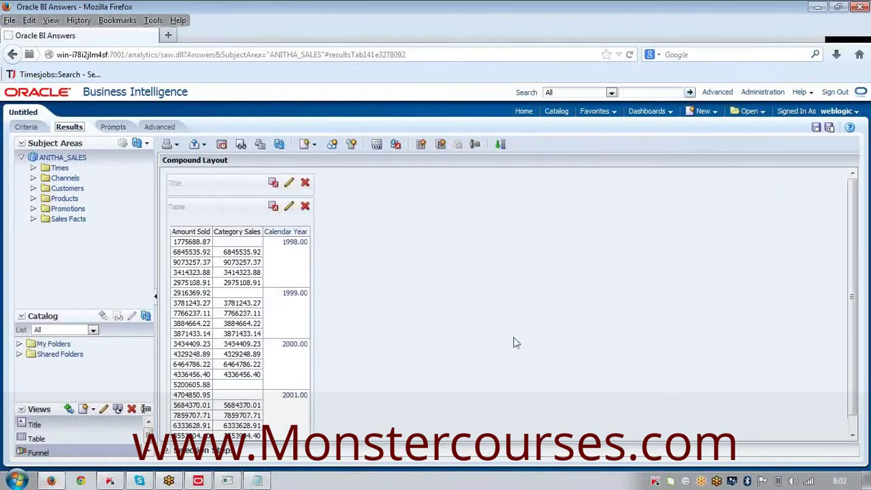
Step: Add the existing Funnel view to the compound layout below the table and review its chart
left_click(50, 453)
scroll(740, 393, "down", 1)
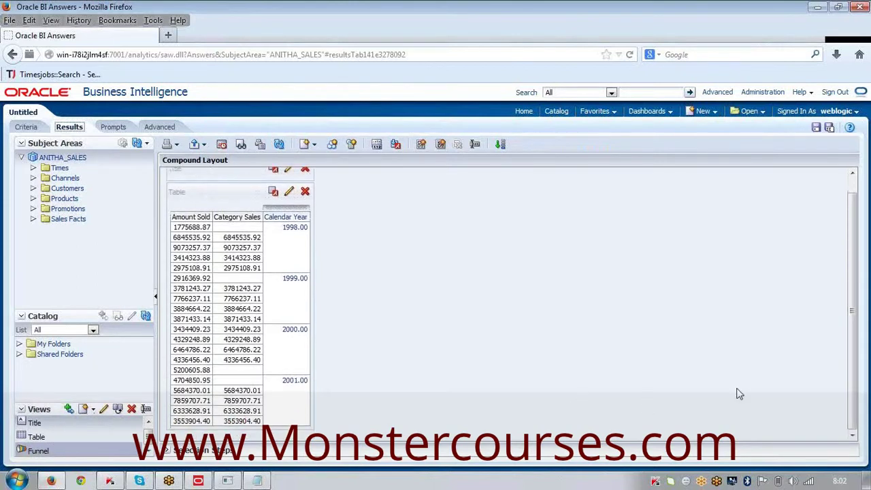
left_click(69, 409)
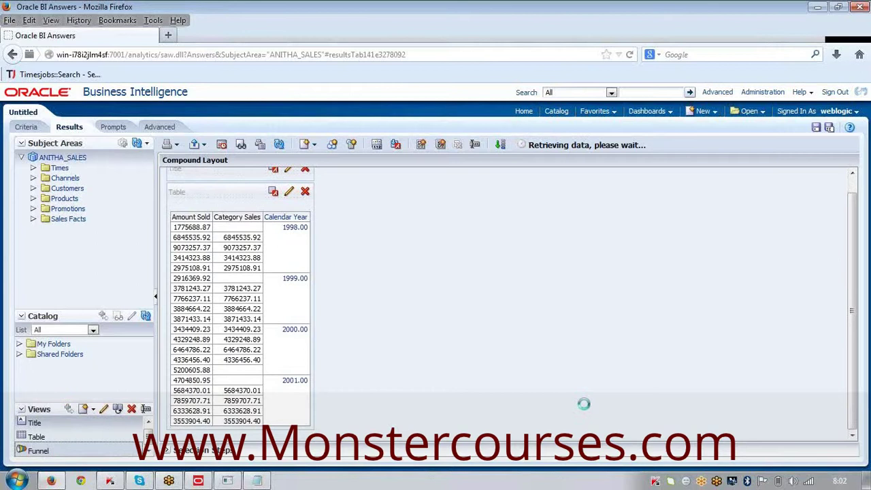
scroll(742, 344, "down", 2)
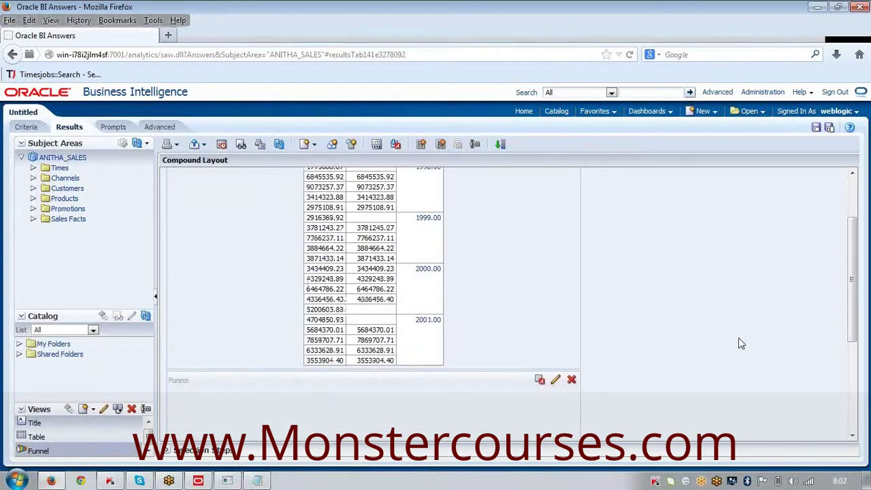
scroll(742, 344, "down", 5)
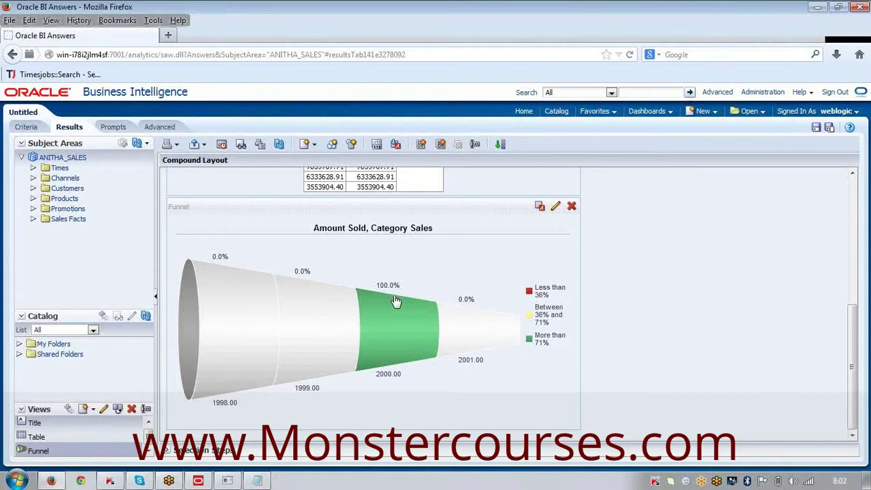
Step: Open the compound layout's funnel view for editing and examine its chart preview
left_click(556, 206)
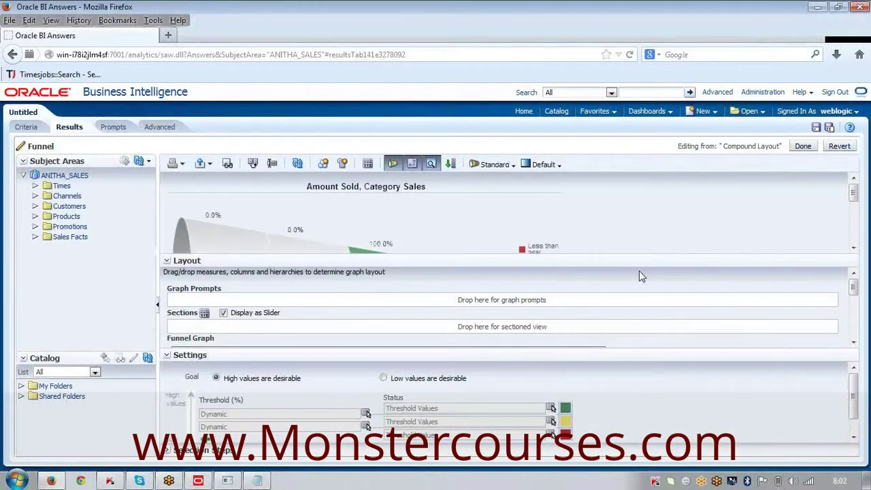
scroll(613, 246, "down", 2)
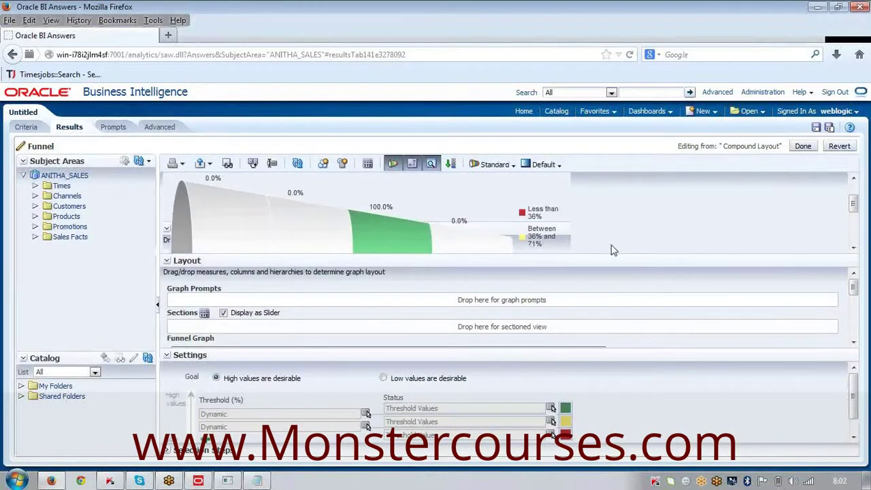